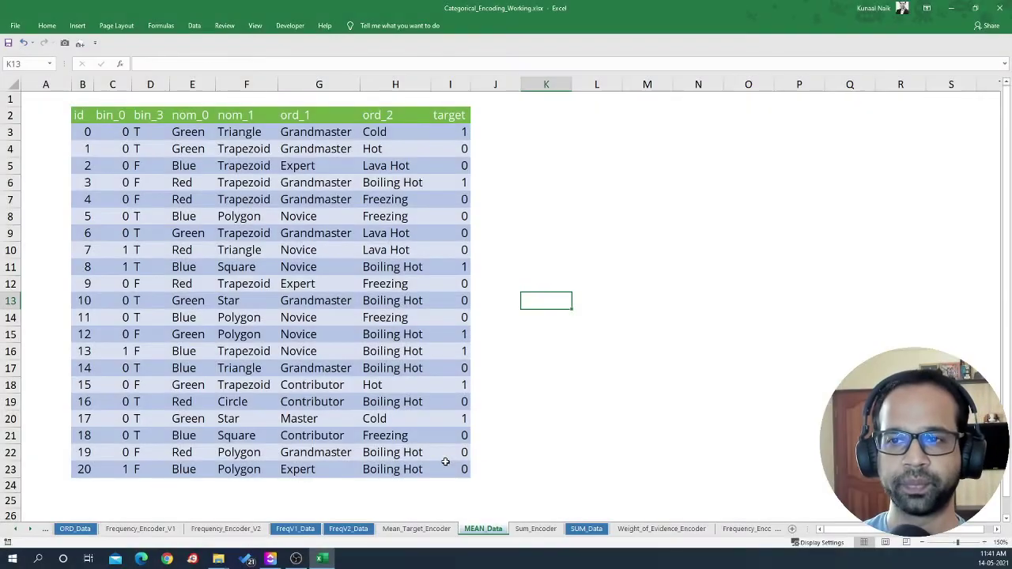
Step: Examine the id, binary, nominal, ordinal and target columns of the dataset on the MEAN_Data sheet
click(119, 165)
drag(82, 115, 87, 165)
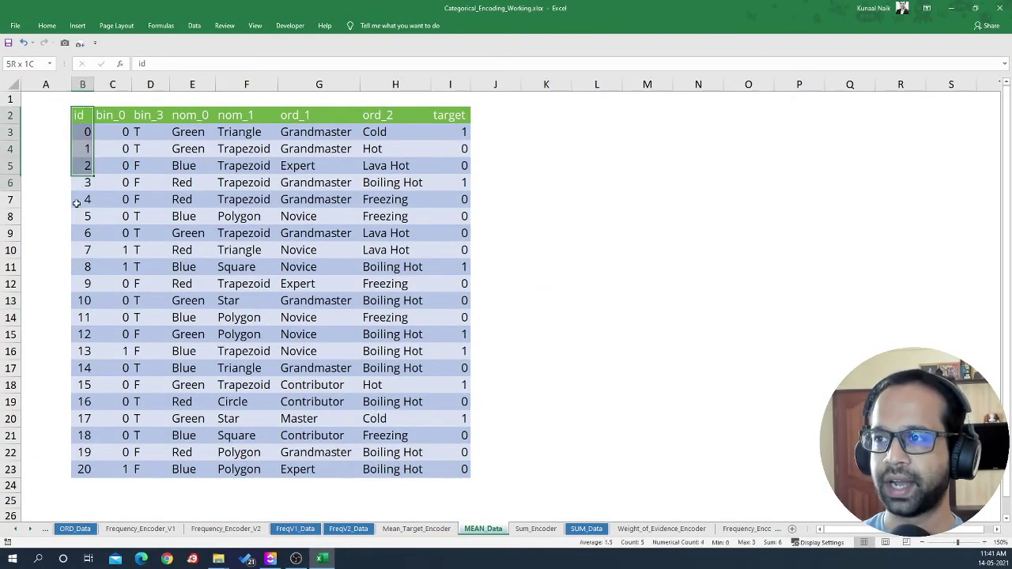
drag(76, 203, 78, 201)
drag(115, 115, 261, 116)
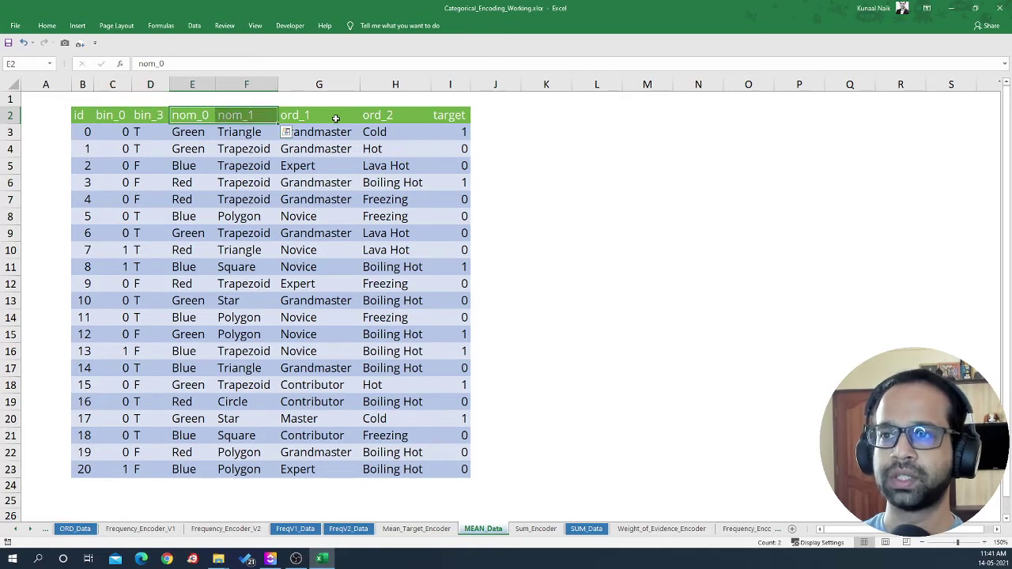
drag(335, 118, 372, 116)
click(449, 116)
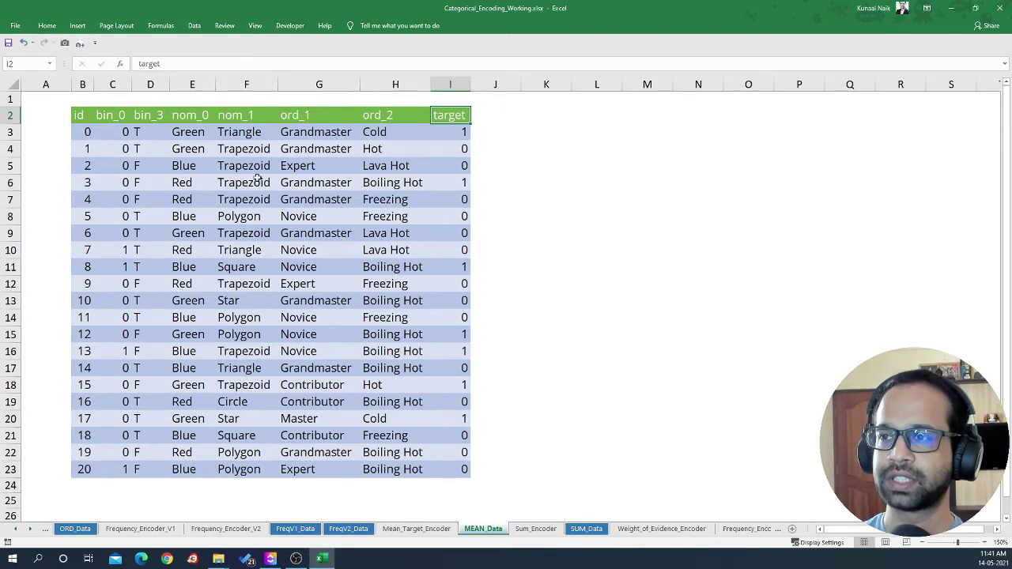
drag(198, 115, 198, 163)
click(189, 250)
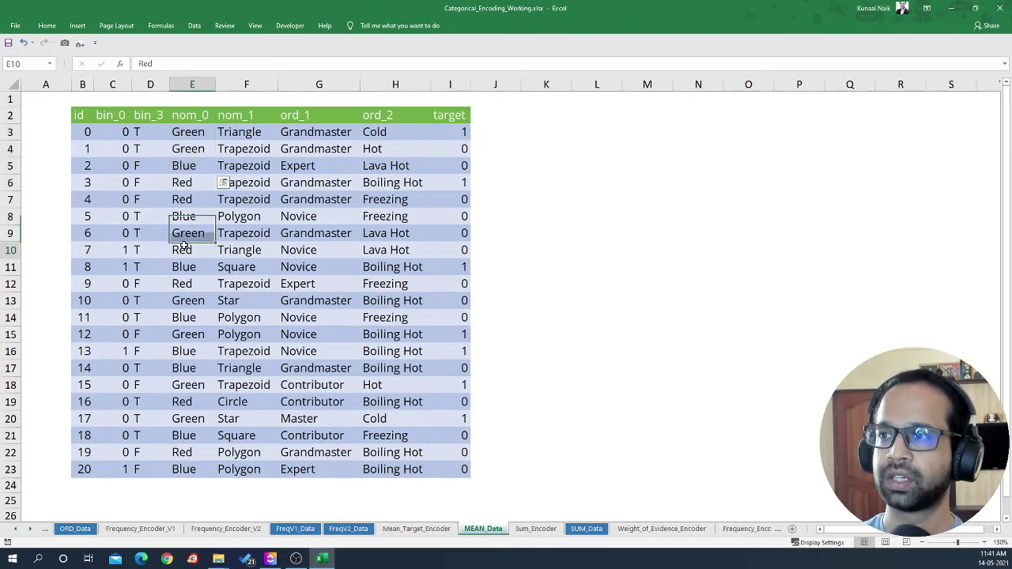
Step: Open the Mean_Target_Encoder sheet and review its id, target, nom_1 and nom_1_Encoded columns
click(397, 530)
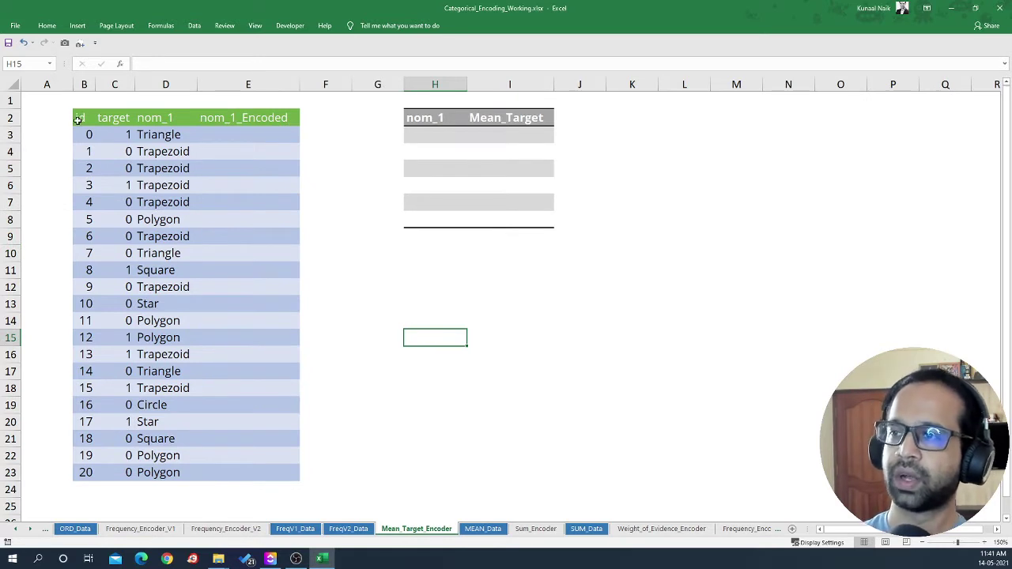
drag(78, 118, 89, 156)
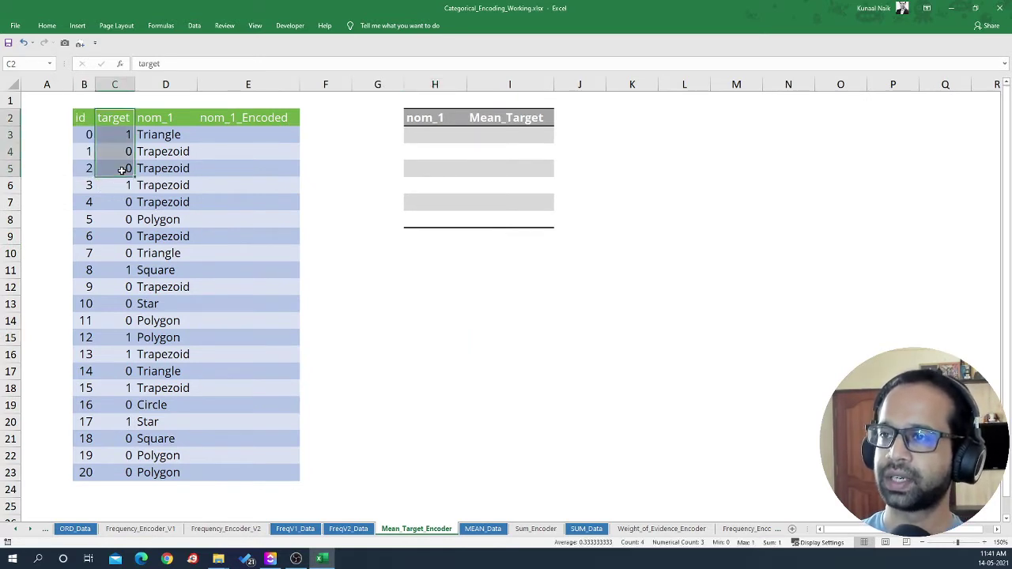
drag(174, 118, 172, 184)
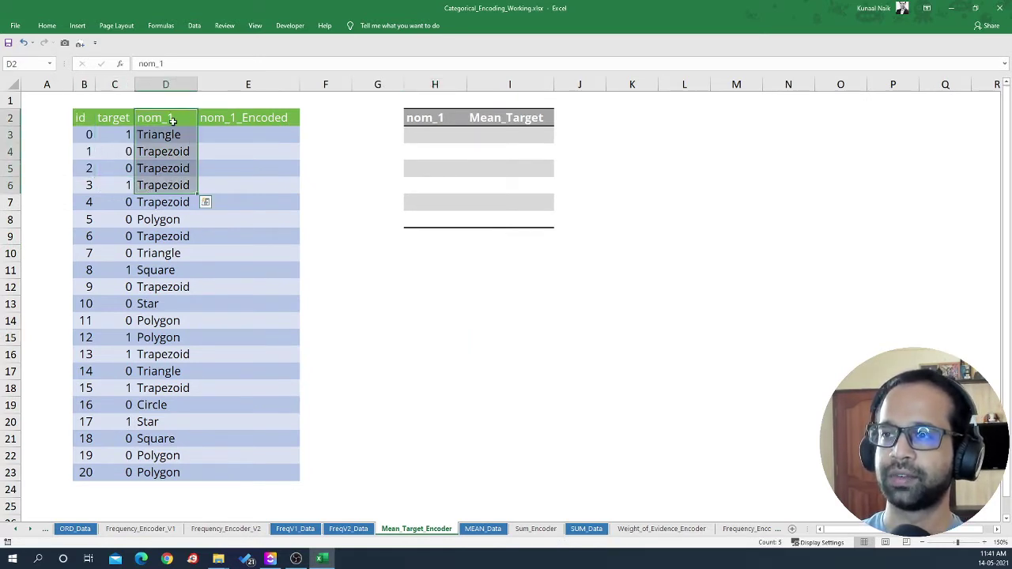
click(229, 134)
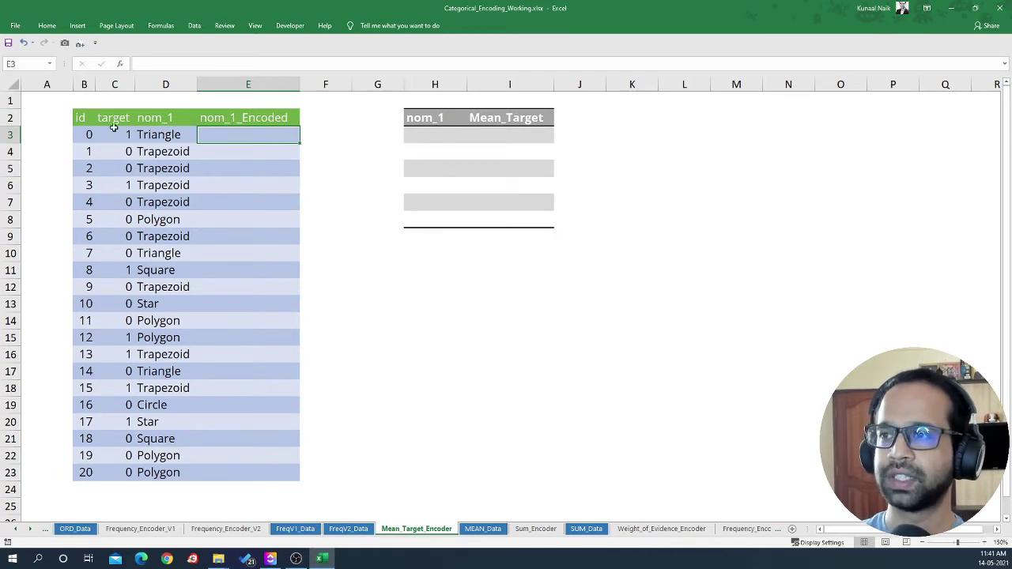
Step: Examine the target values and the nom_1 shape categories in the first rows of the table
click(114, 128)
key(shift+Down)
key(shift+Down)
key(shift+Down)
key(shift+Down)
key(shift+Down)
key(shift+Down)
key(shift+Down)
key(shift+Down)
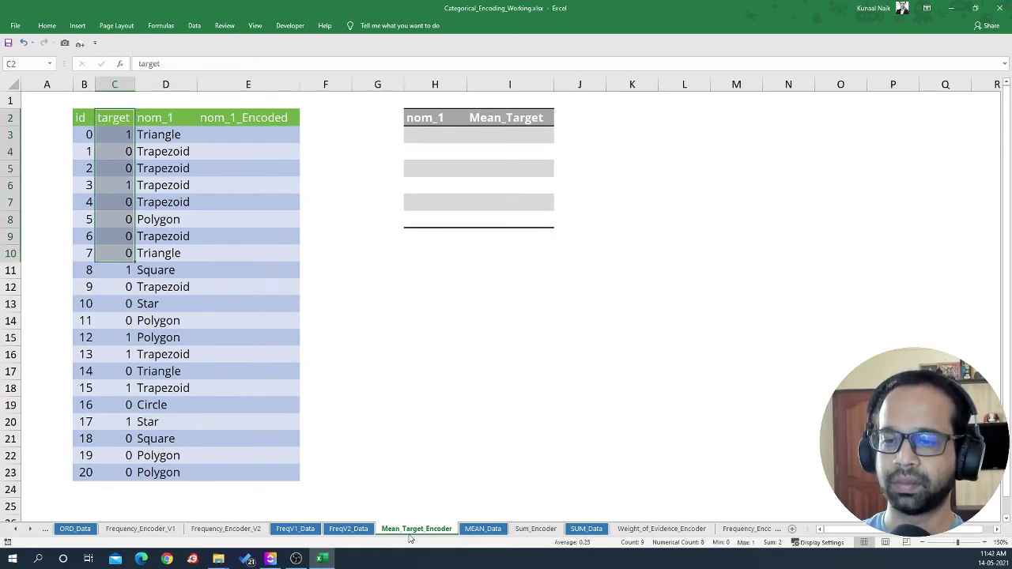
click(166, 236)
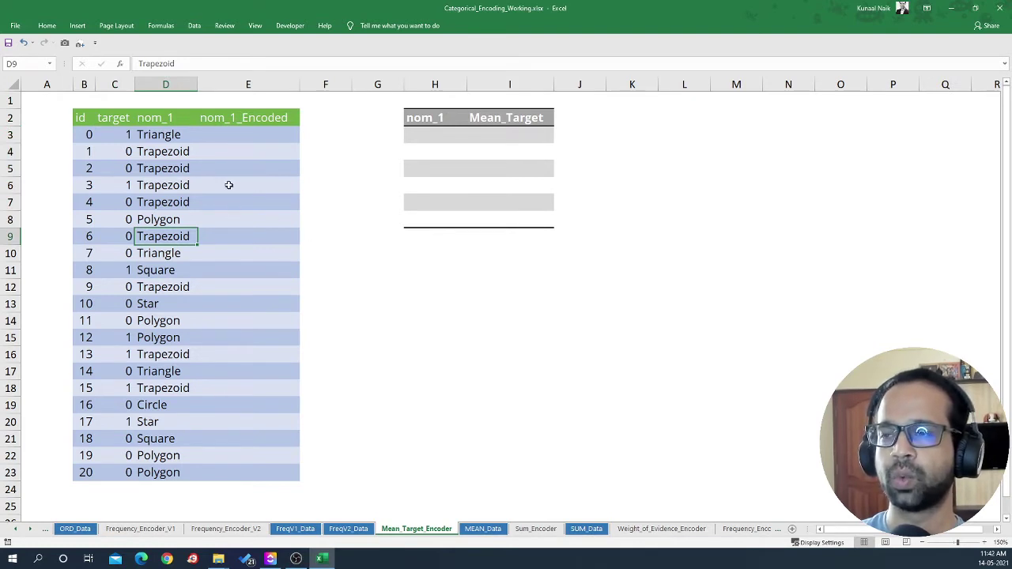
click(174, 138)
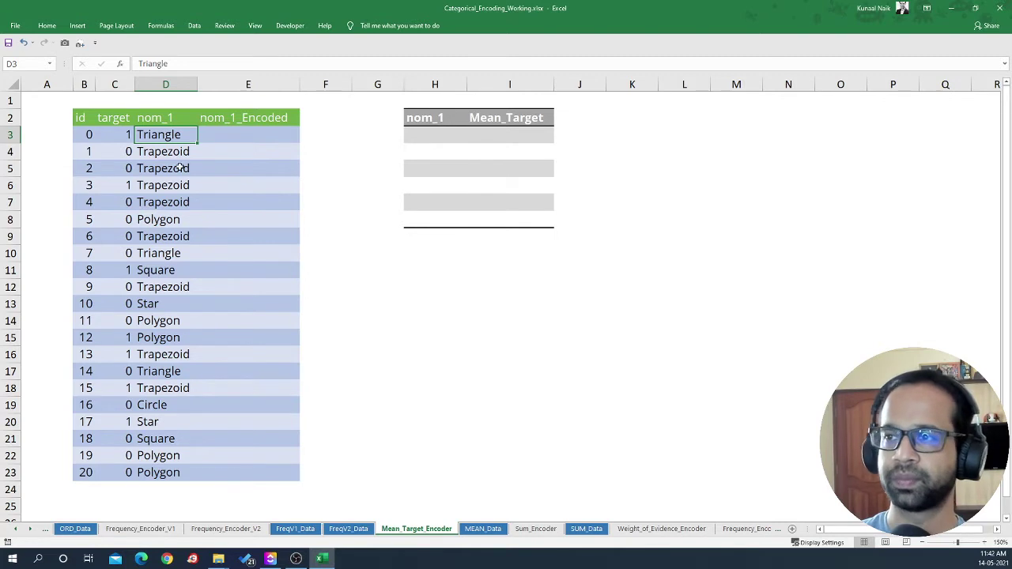
key(Down)
key(Down)
key(Down)
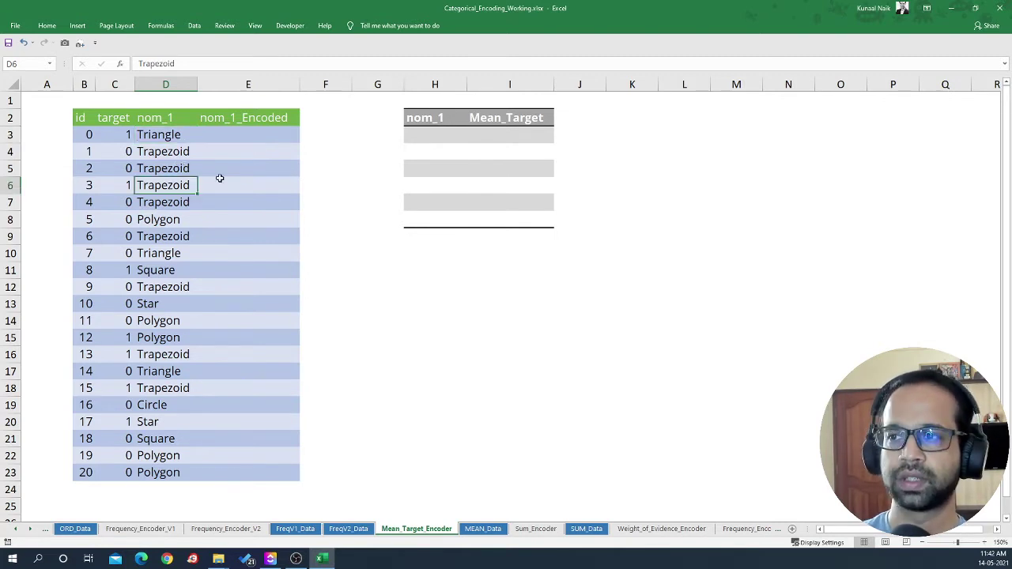
Step: Copy the target and nom_1 cells of all Trapezoid rows into the empty area starting at L3
drag(174, 155, 126, 202)
ctrl+click(140, 169)
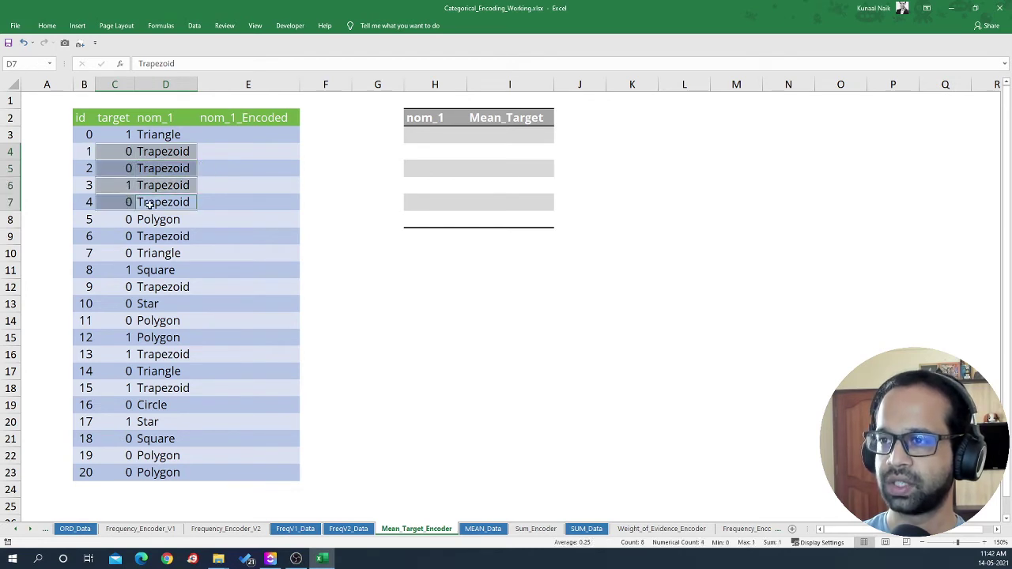
drag(162, 236, 122, 235)
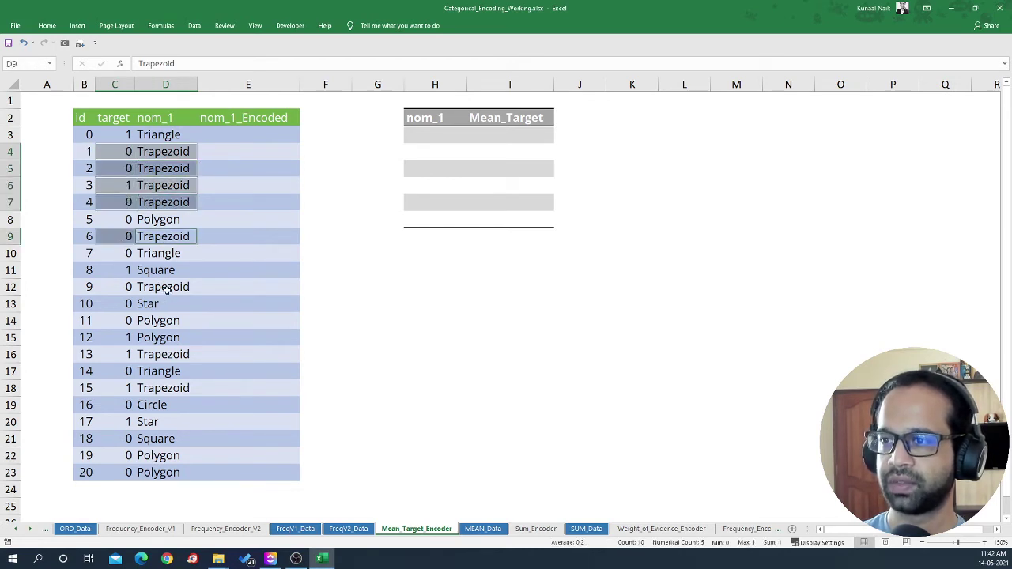
drag(163, 287, 122, 287)
drag(151, 354, 123, 354)
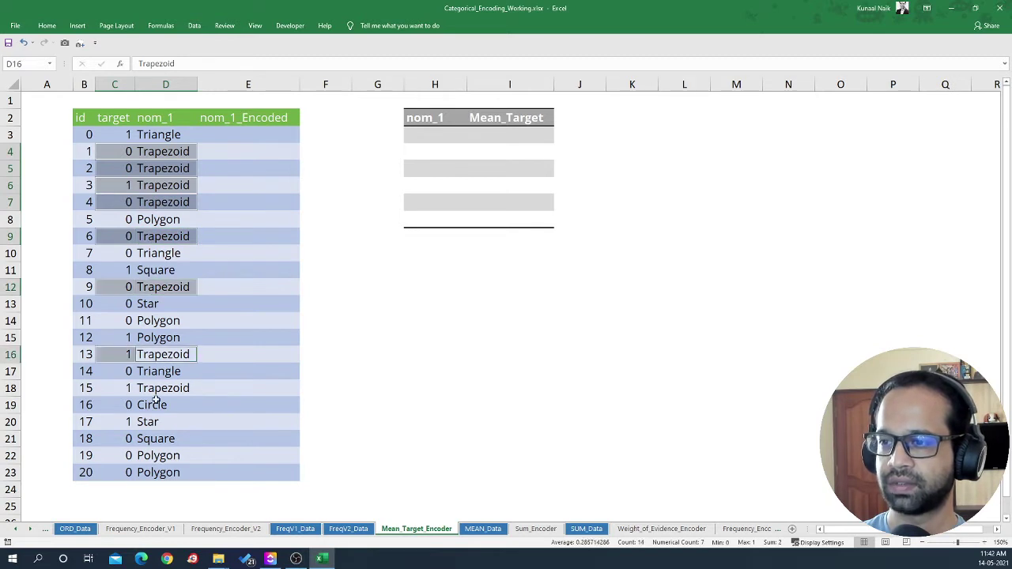
drag(158, 390, 127, 389)
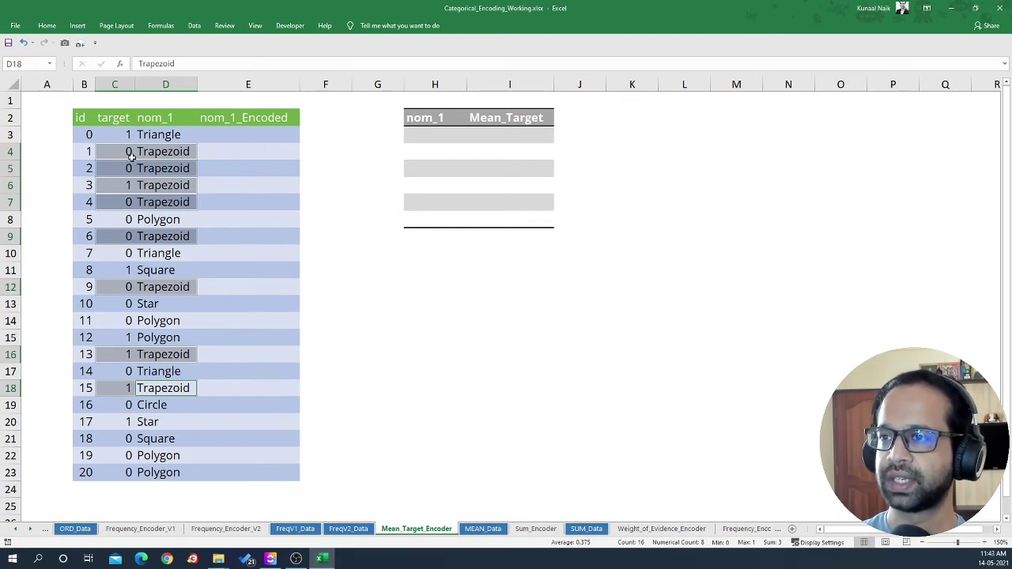
key(ctrl+c)
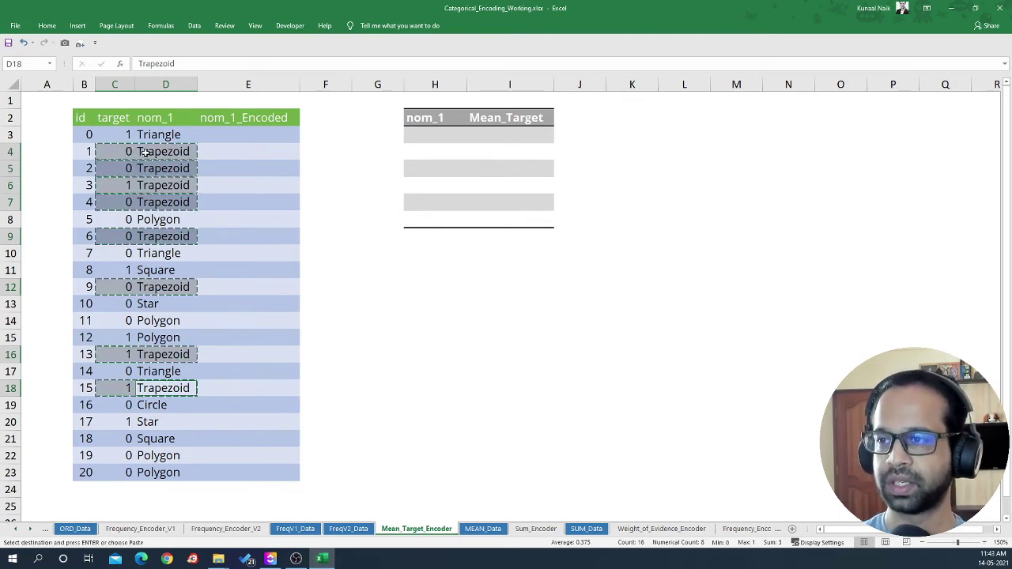
click(694, 135)
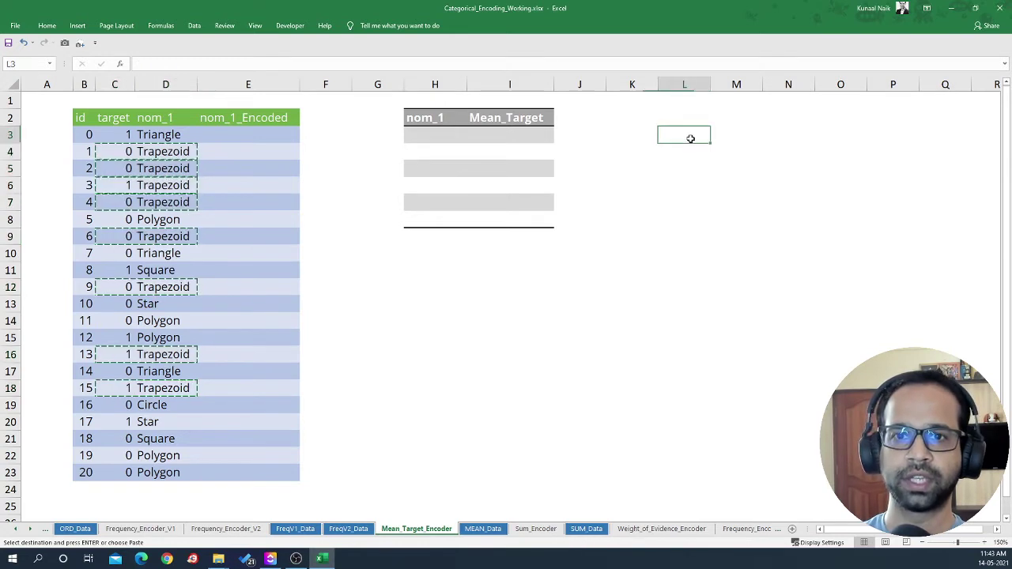
key(ctrl+v)
Step: Widen column M so that the pasted Trapezoid labels fit inside it
drag(632, 320, 632, 305)
drag(757, 89, 764, 88)
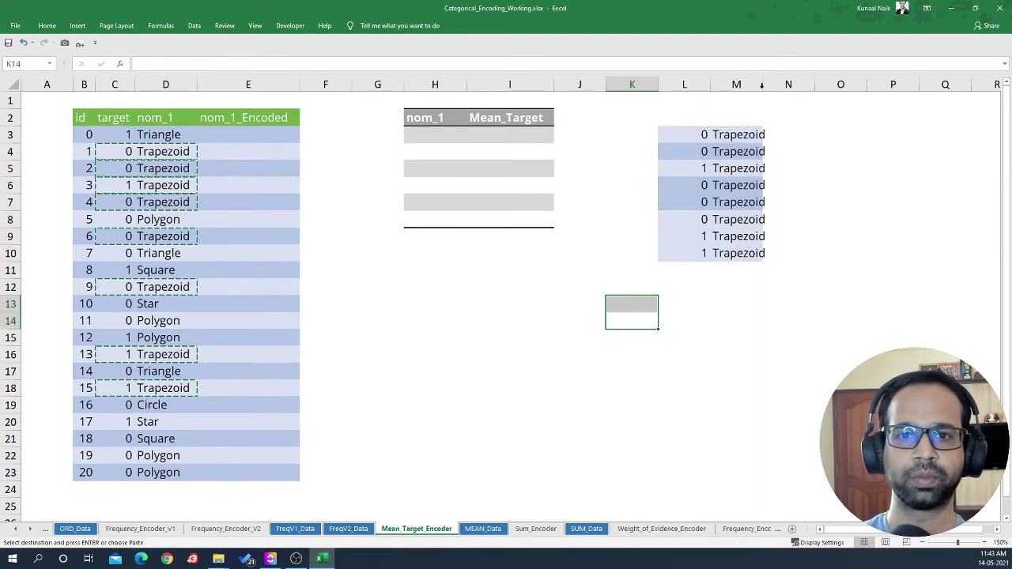
click(739, 287)
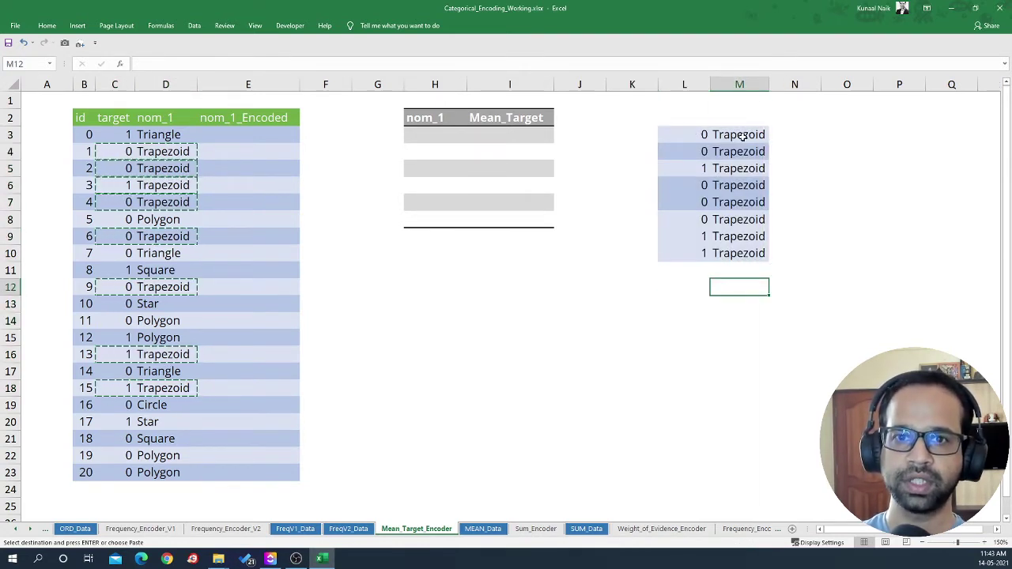
Step: Count the copied Trapezoid labels in M11 with =COUNTA(M3:M10)
drag(748, 135, 736, 265)
click(736, 267)
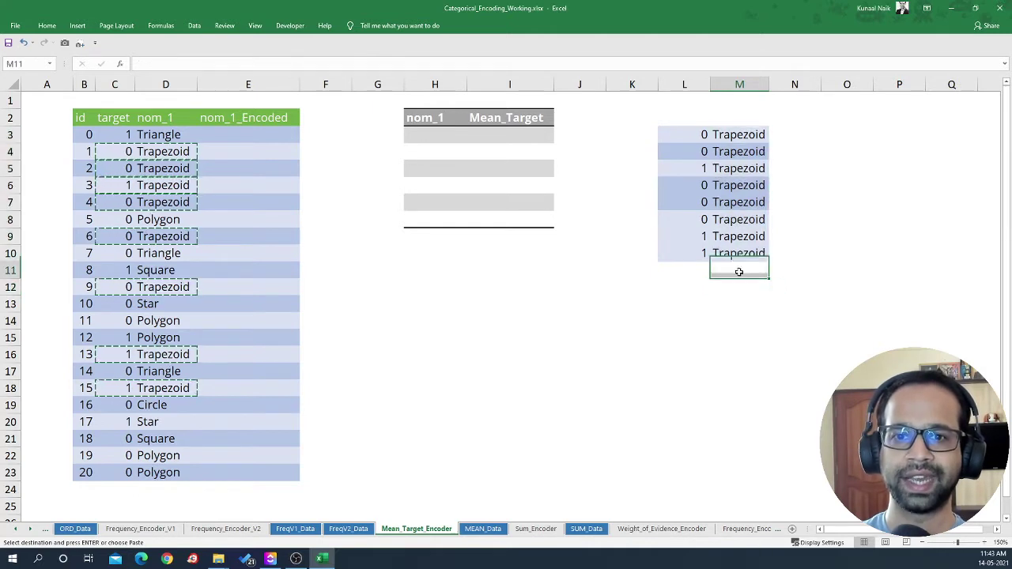
text(=count)
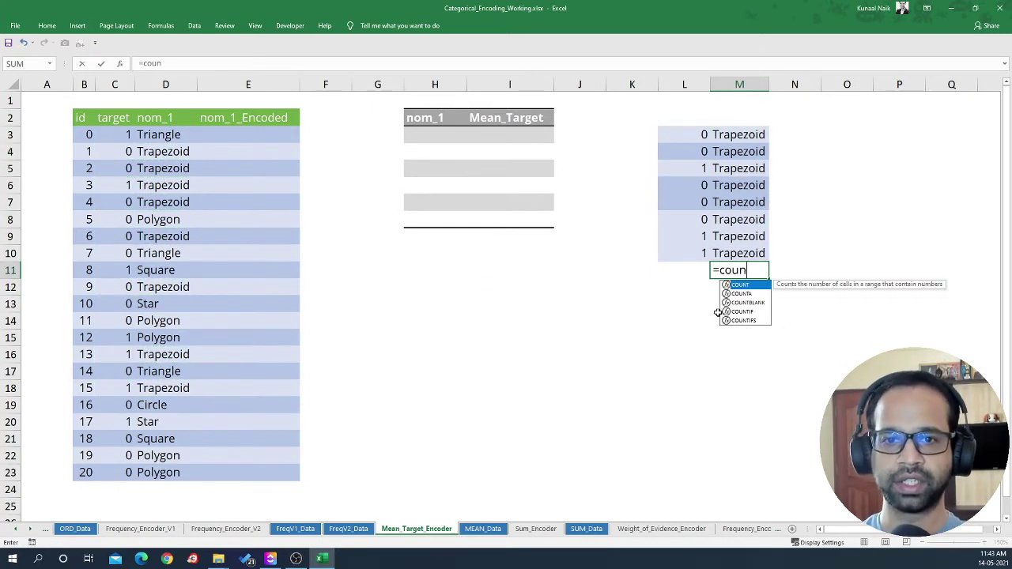
key(Tab)
key(BackSpace)
key(Down)
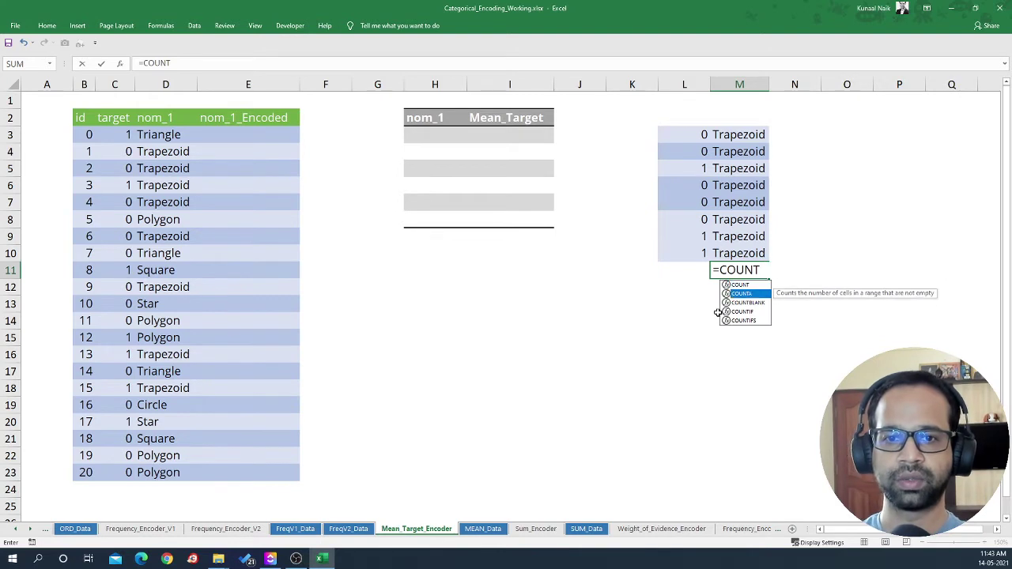
key(Tab)
key(Up)
key(ctrl+shift+Up)
text())
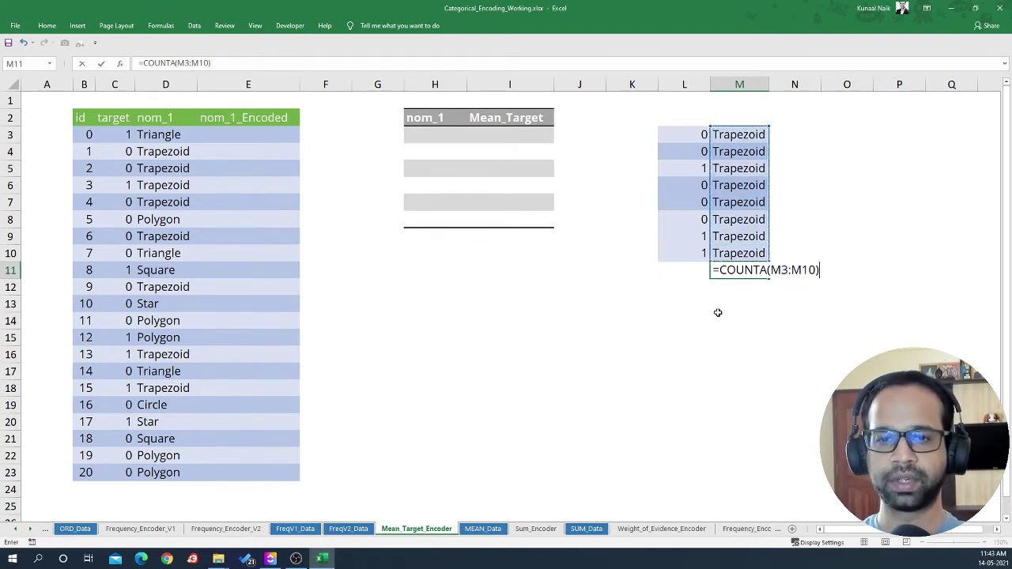
key(Return)
key(Up)
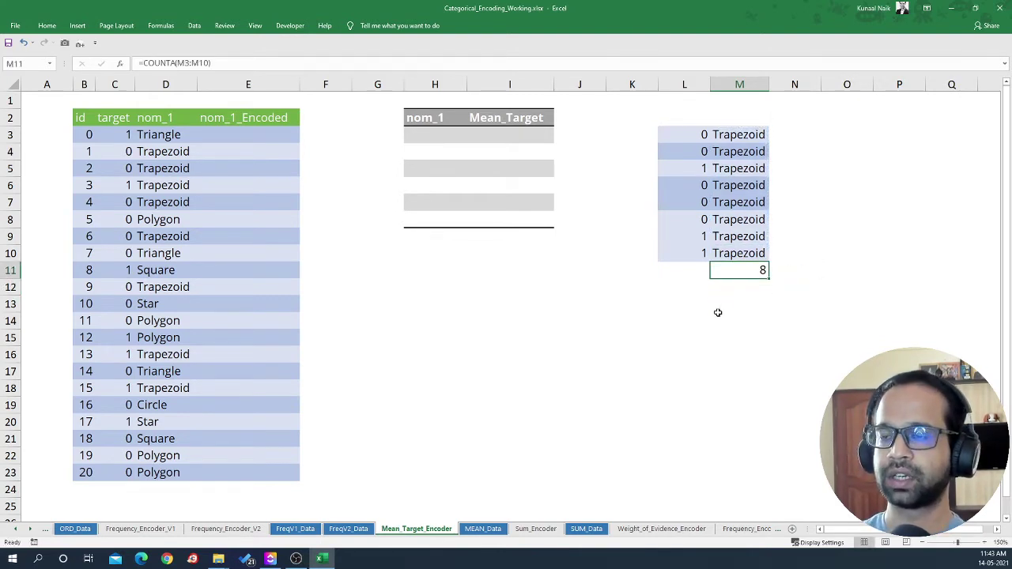
Step: Sum the copied Trapezoid target values in L11 with =SUM(L3:L10)
click(694, 272)
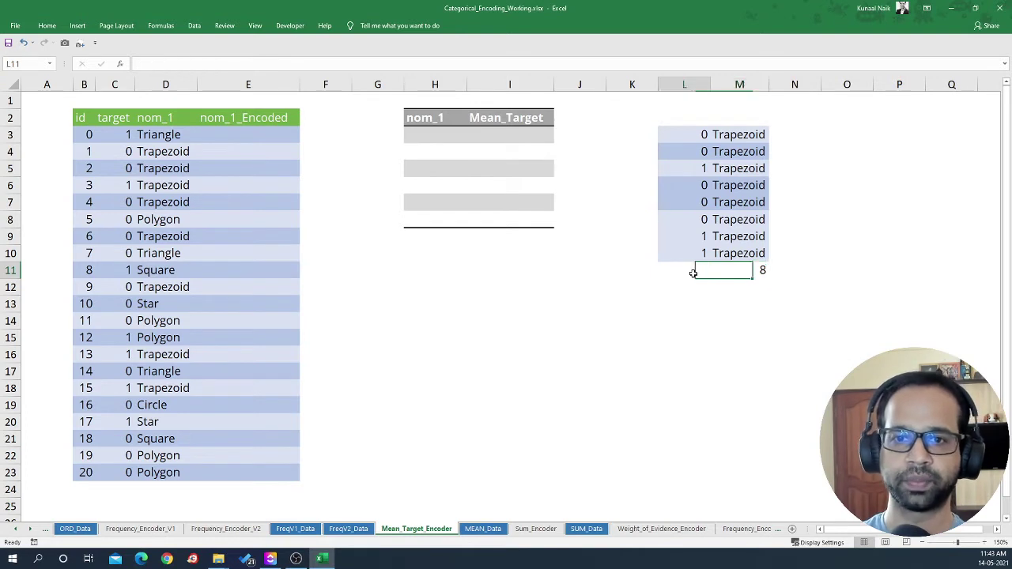
text(=SUM()
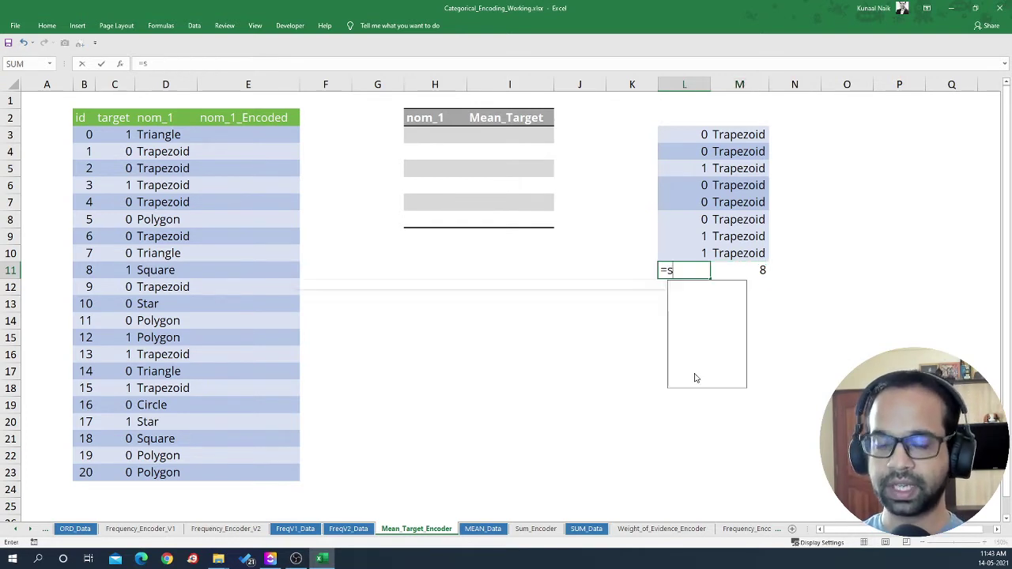
key(Up)
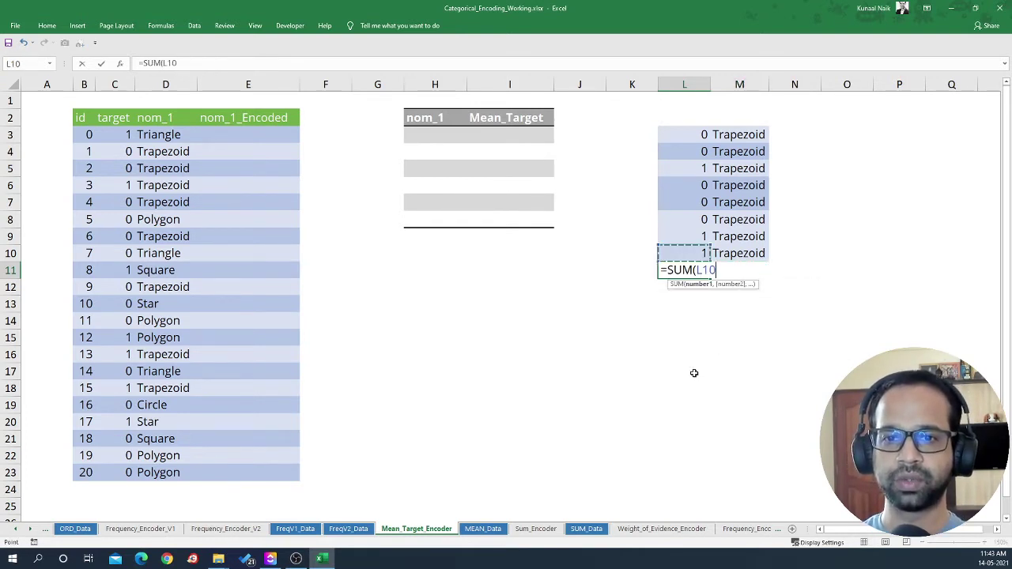
key(shift+Up)
key(shift+Up)
key(shift+Up)
key(shift+Up)
key(shift+Up)
key(shift+Up)
key(shift+Up)
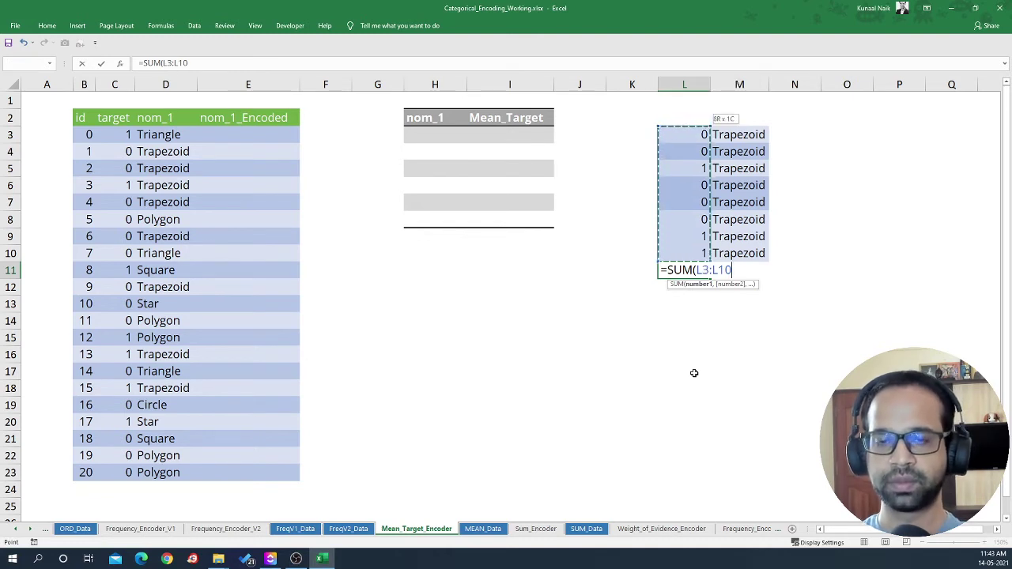
text())
key(Return)
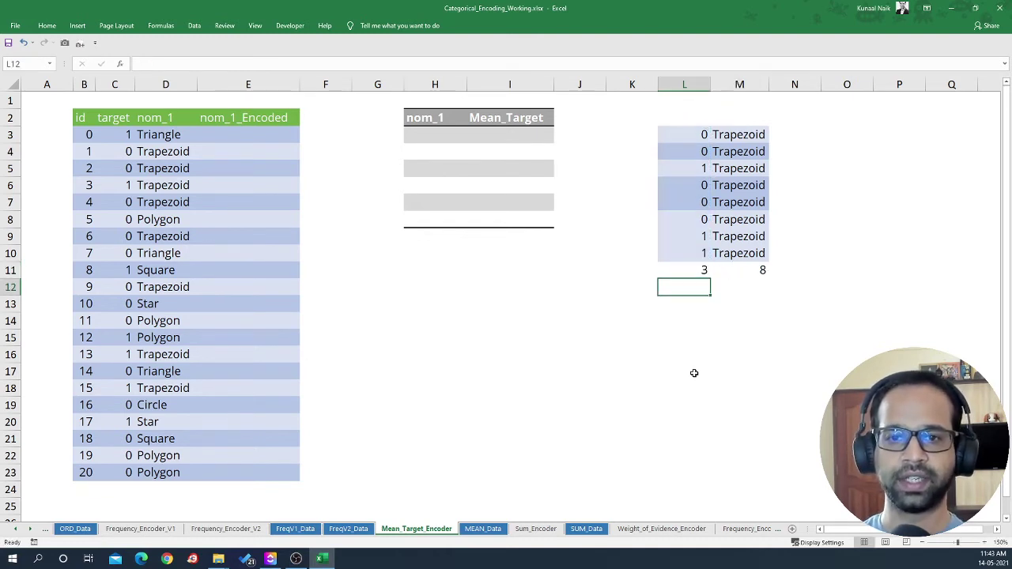
Step: Calculate the Trapezoid mean target in M12 by dividing the target sum by the label count with =L11/M11
click(759, 270)
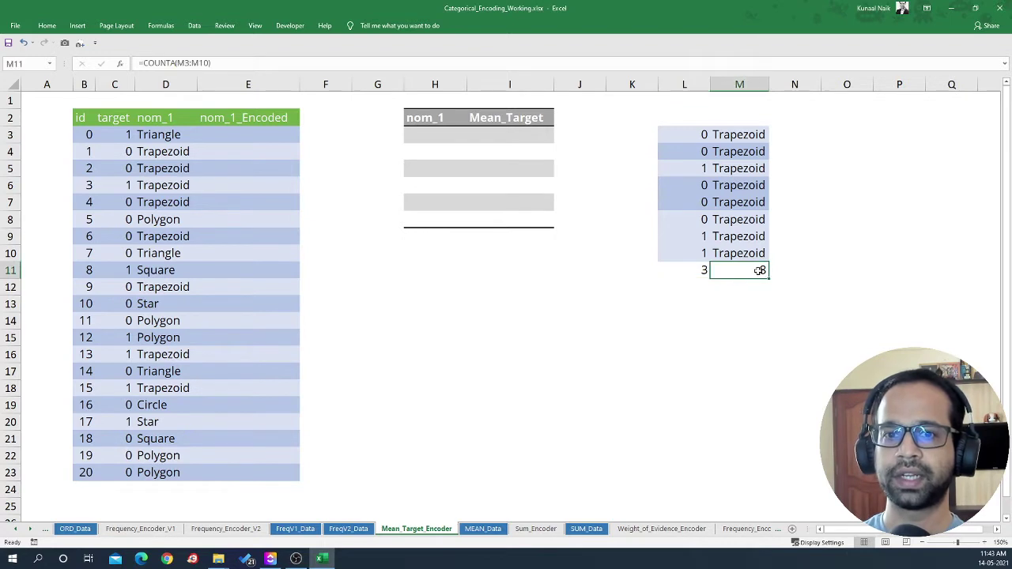
click(691, 270)
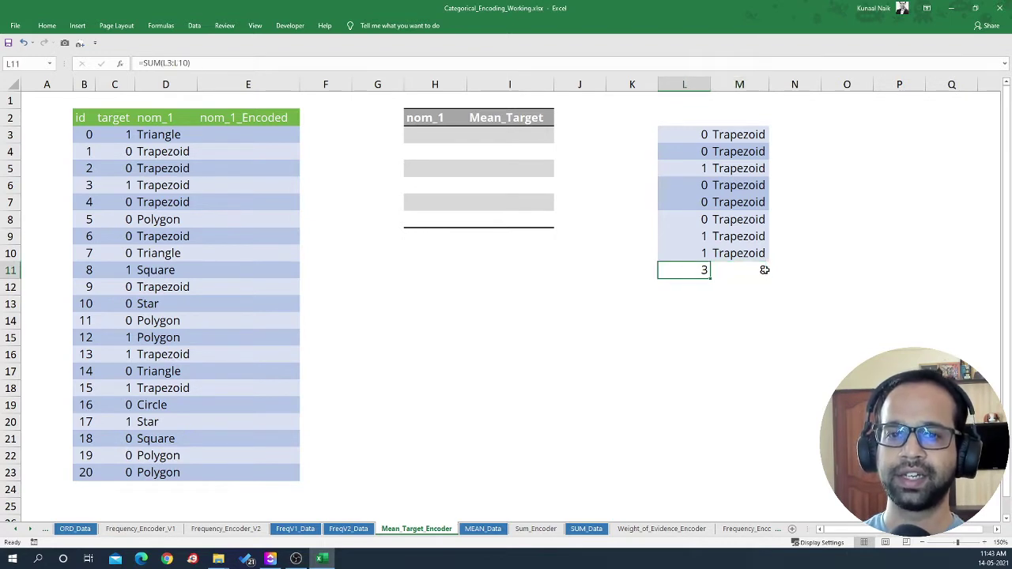
click(746, 288)
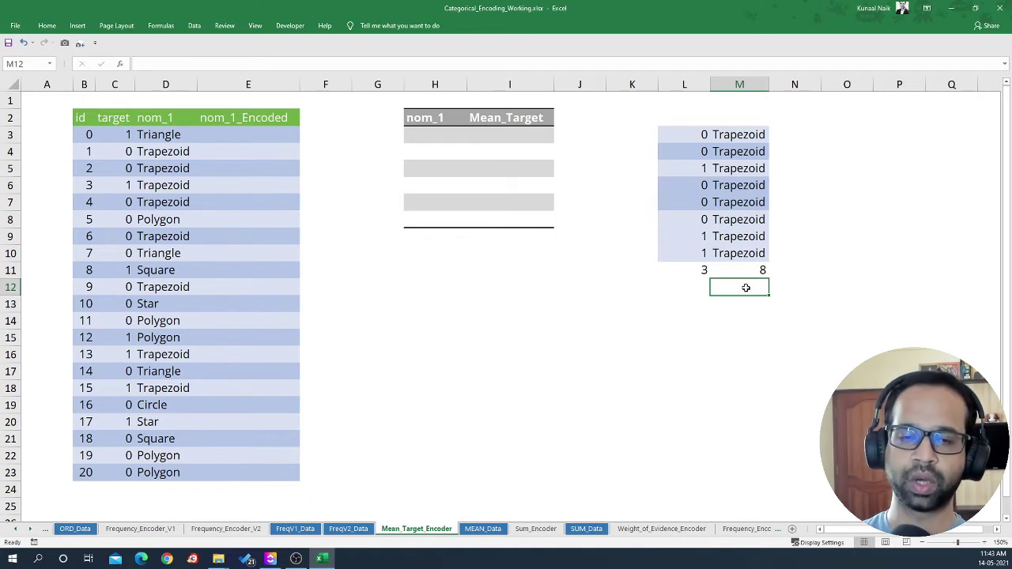
text(=)
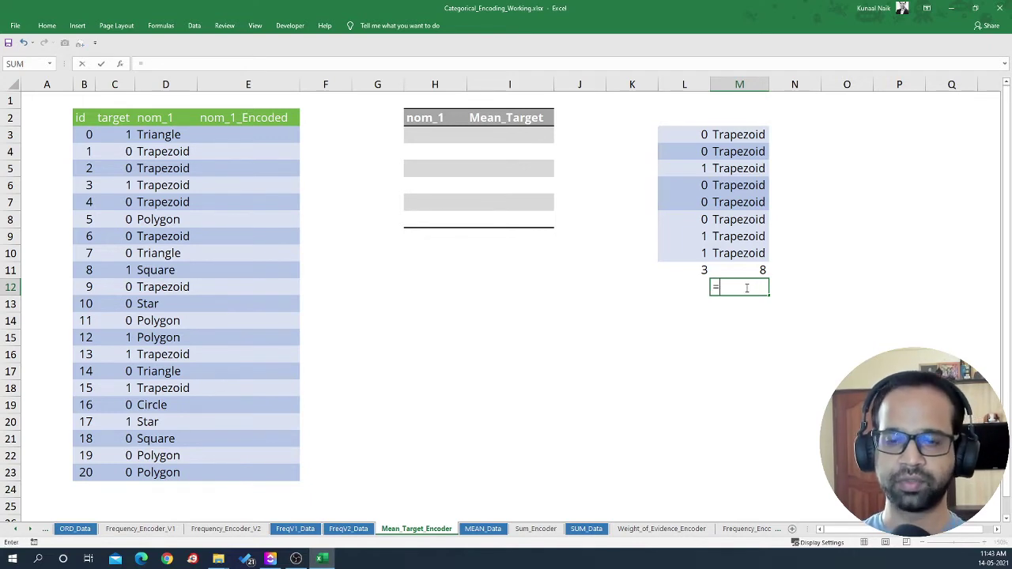
key(Up)
key(Left)
text(/)
key(Up)
key(Left)
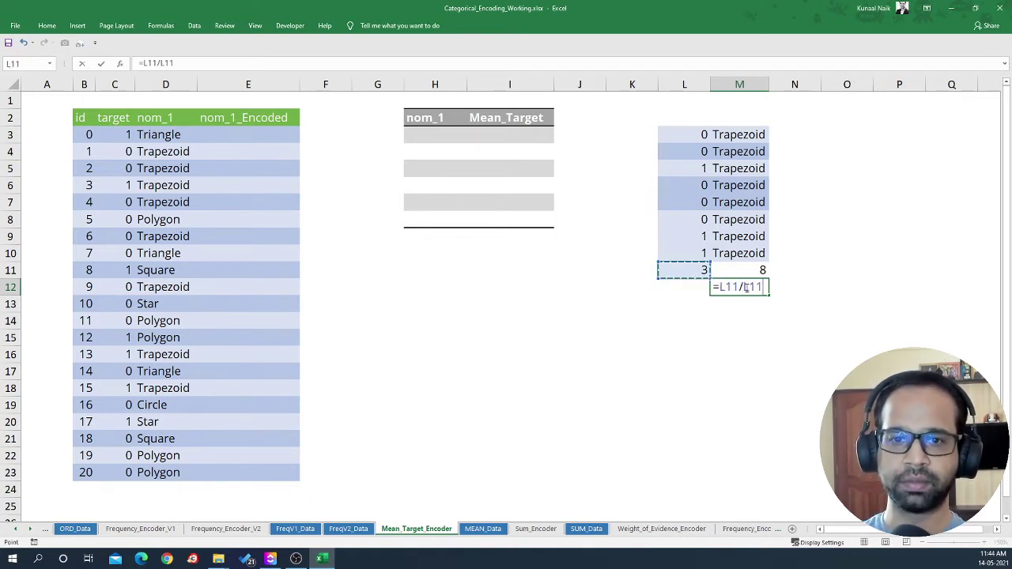
key(Right)
key(Return)
click(745, 287)
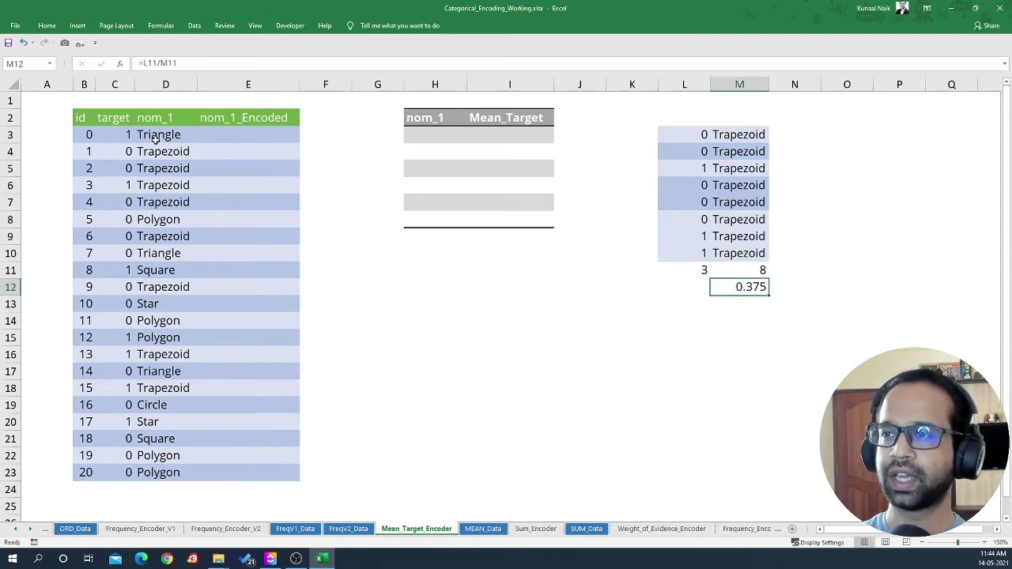
click(162, 153)
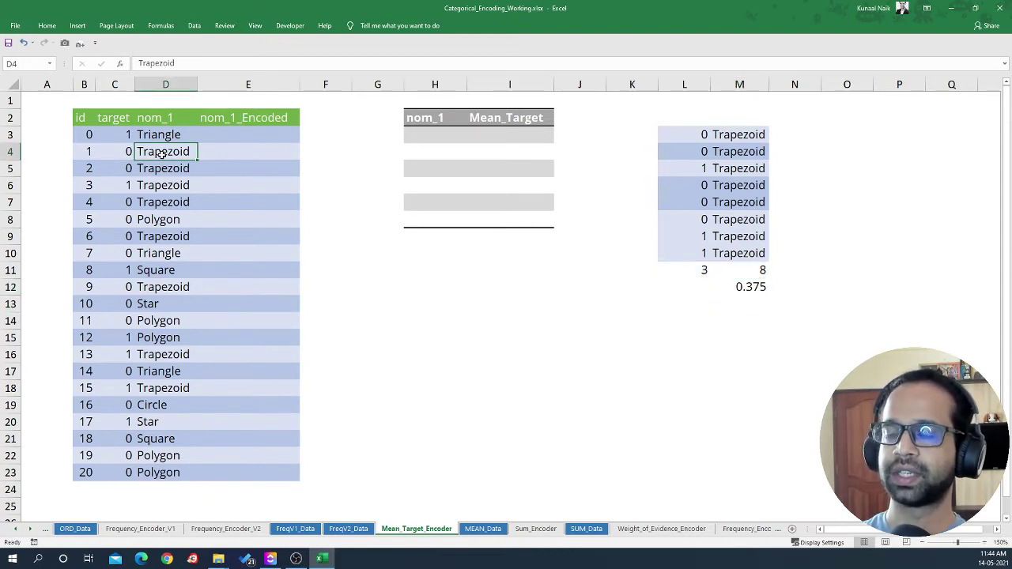
click(746, 288)
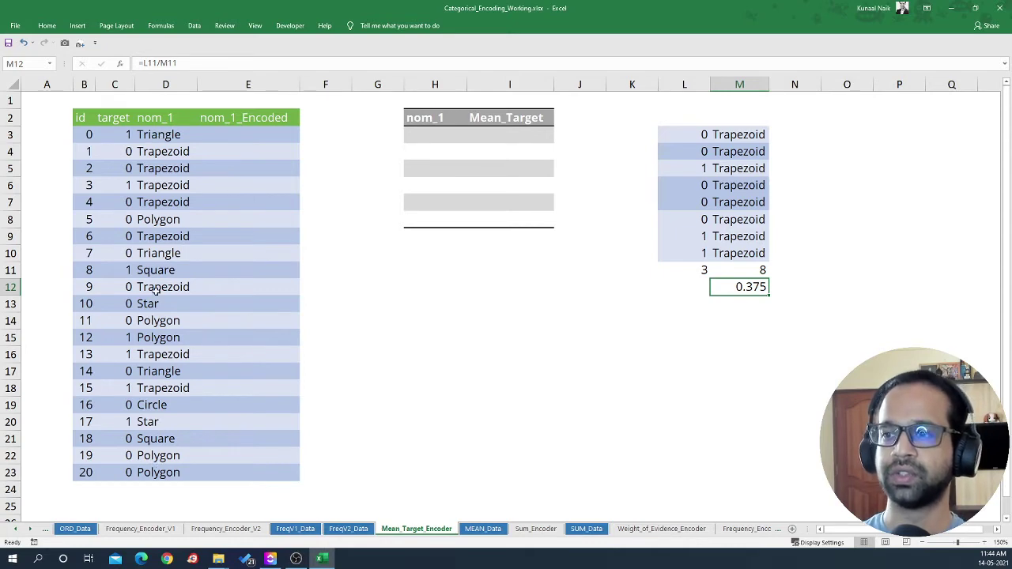
Step: Copy all nom_1 labels from D3:D23 and paste them as values into the empty area starting at O3
drag(160, 134, 168, 469)
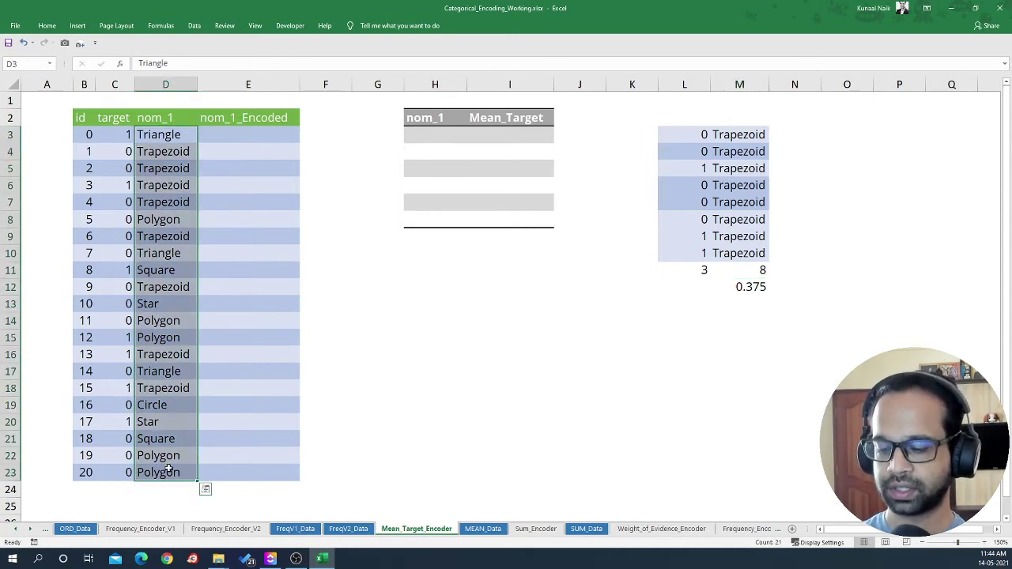
key(ctrl+c)
click(838, 134)
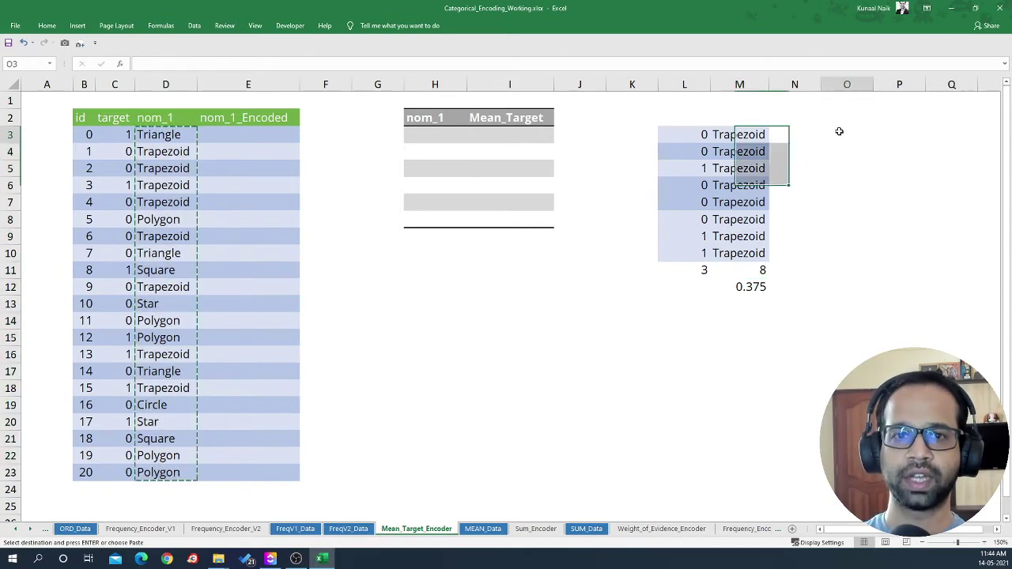
right_click(838, 136)
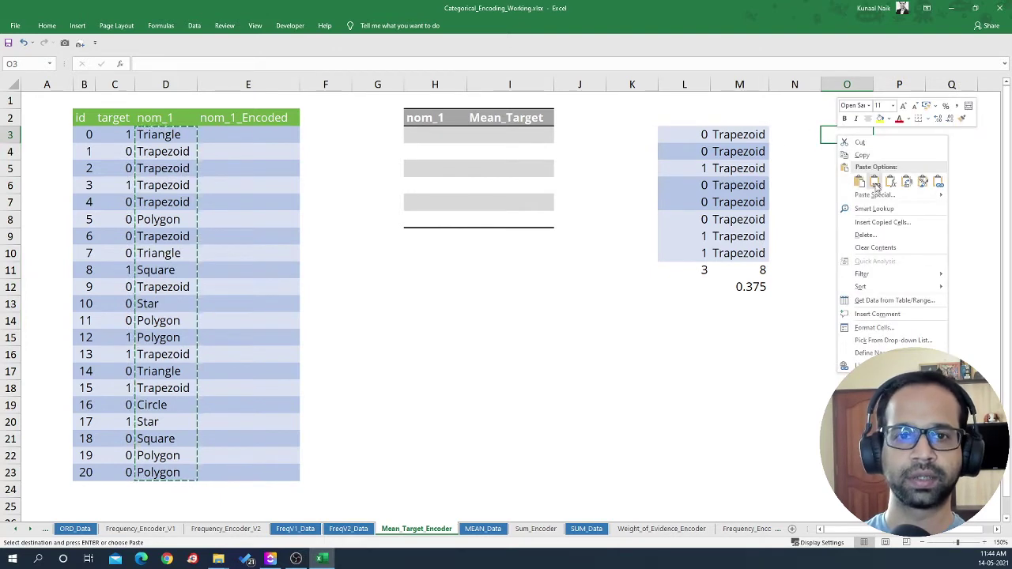
click(869, 182)
Step: Remove the duplicates from the label list in column O, treating the data as having no headers
click(195, 26)
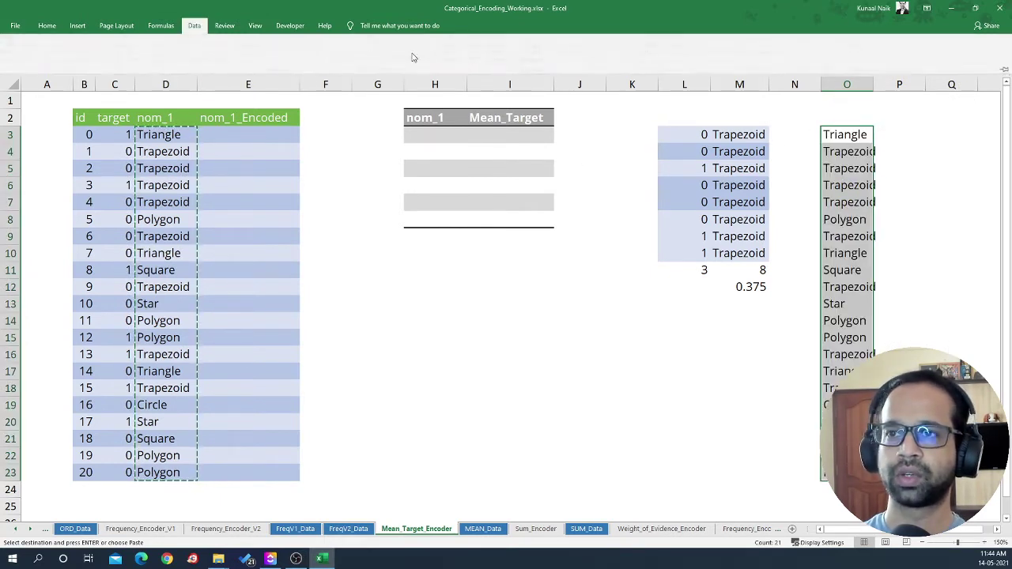
click(516, 68)
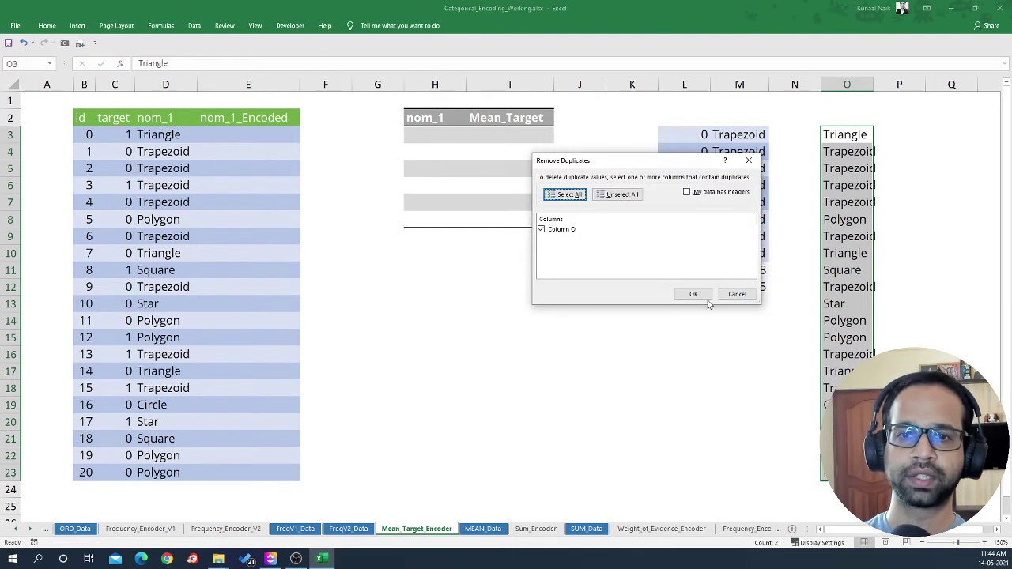
click(694, 299)
click(511, 308)
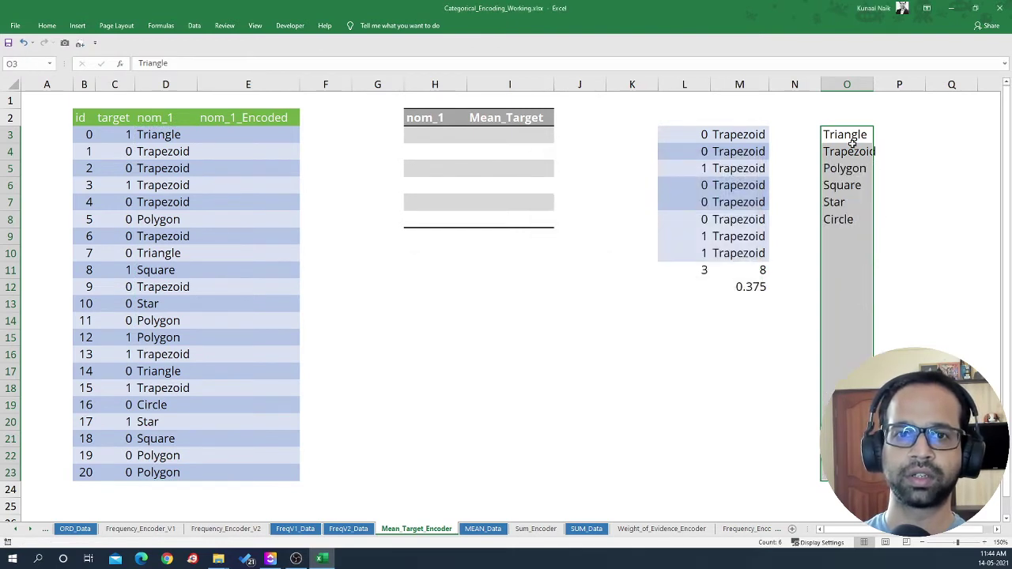
Step: Copy the unique labels in O3:O8 and paste them as values into the nom_1 column of the Mean_Target table at H3
drag(843, 134, 841, 219)
key(ctrl+c)
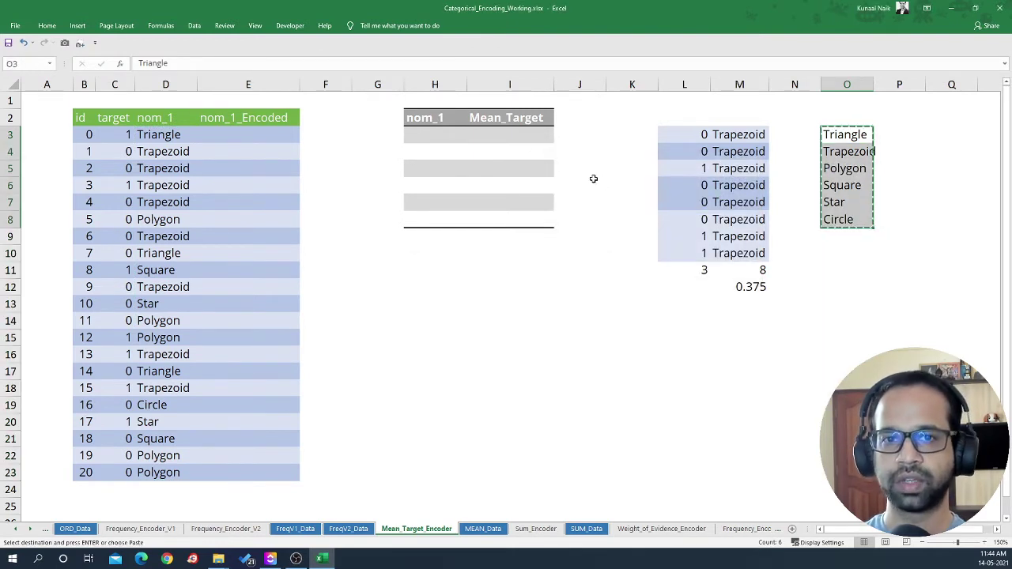
click(434, 133)
right_click(435, 133)
click(474, 178)
Step: Calculate the Triangle mean target in I3 with =AVERAGEIFS($C$3:$C$23,$D$3:$D$23,H3)
click(522, 139)
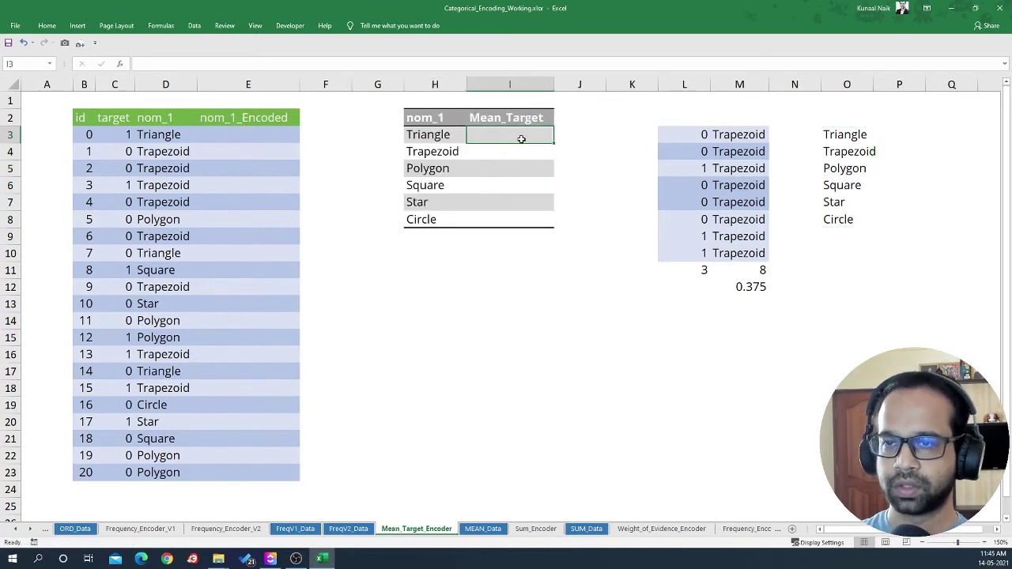
text(=)
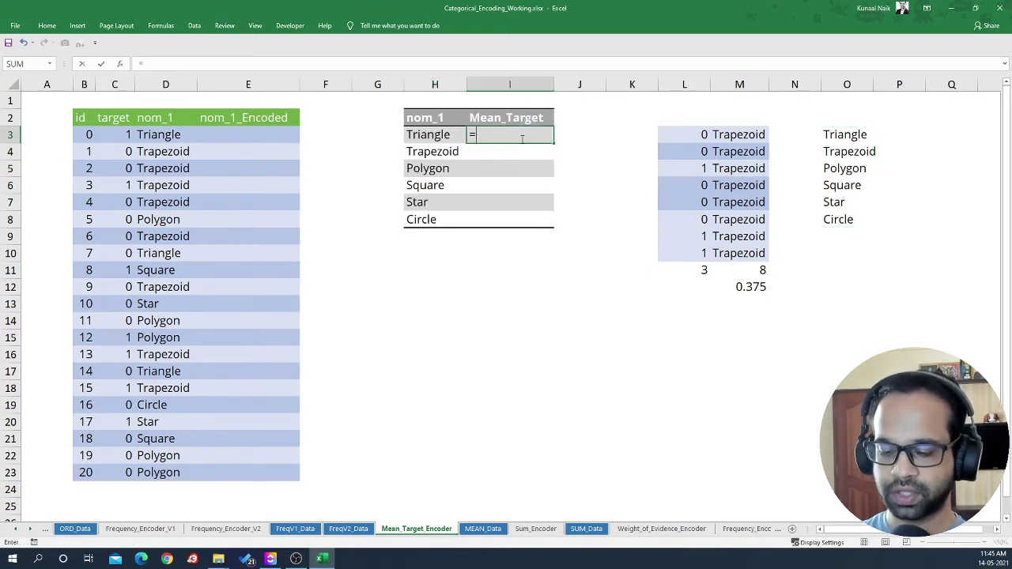
text(ave)
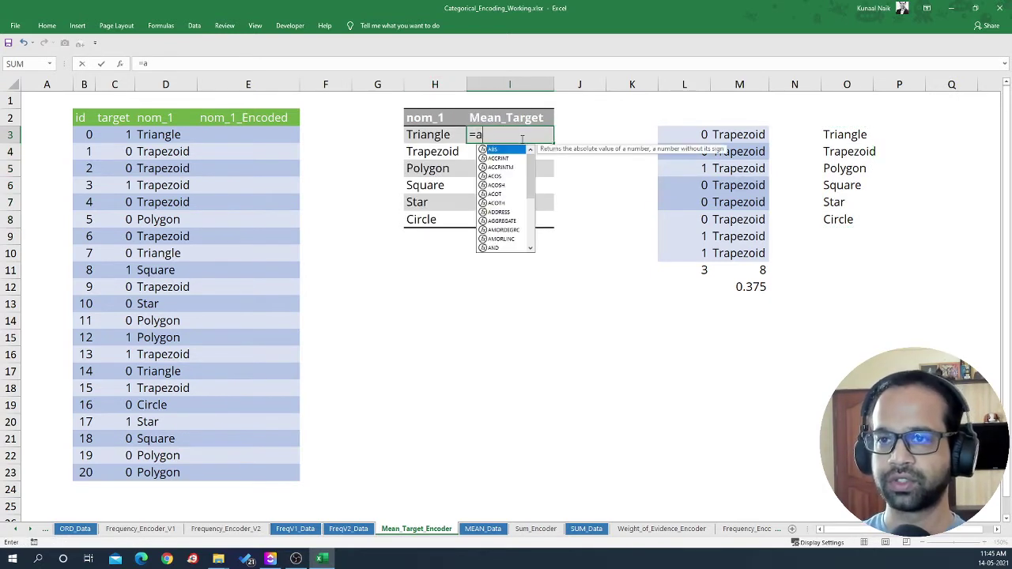
key(Down)
key(Down)
key(Down)
key(Down)
key(Tab)
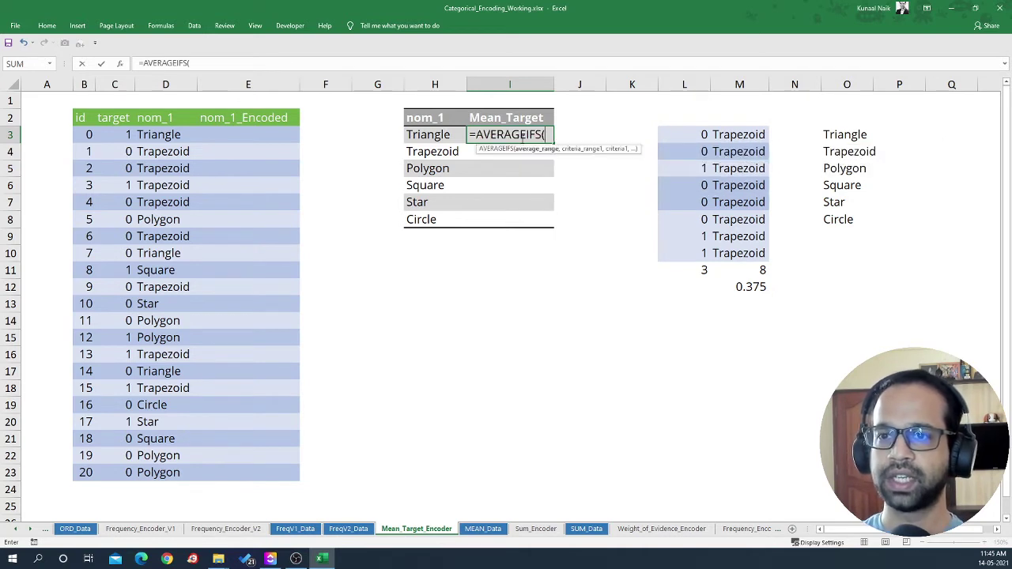
drag(117, 135, 128, 463)
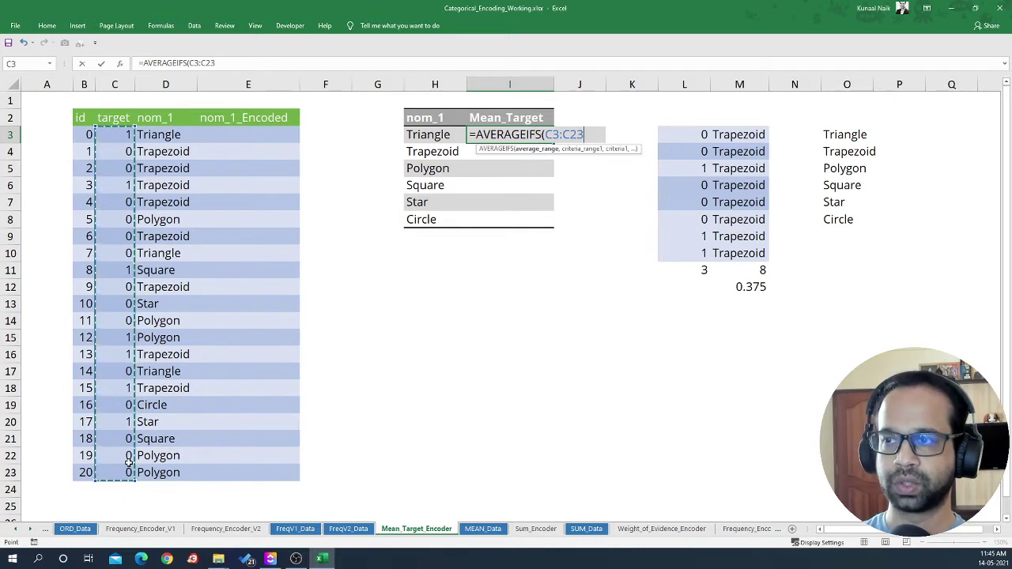
key(F4)
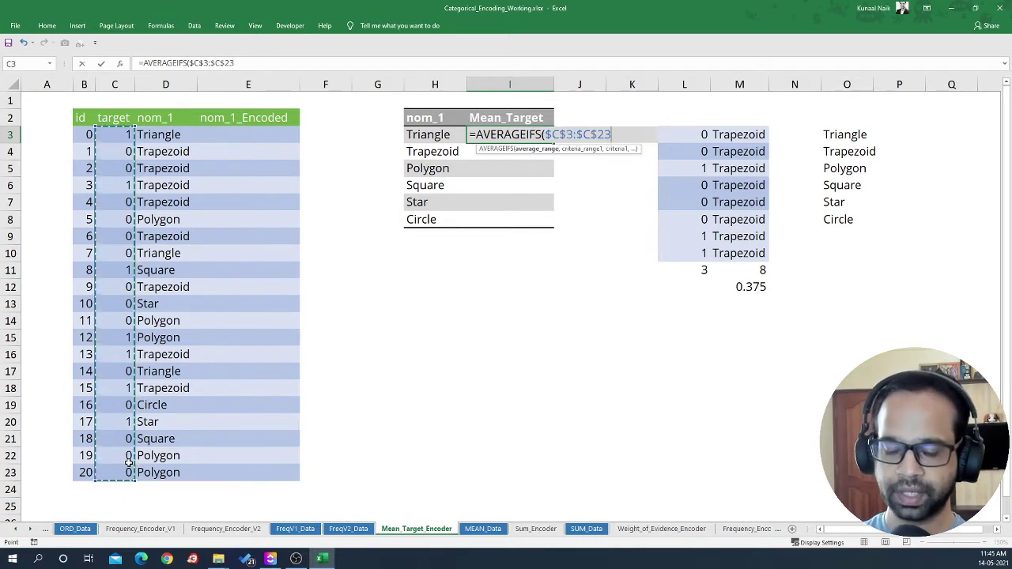
text(,)
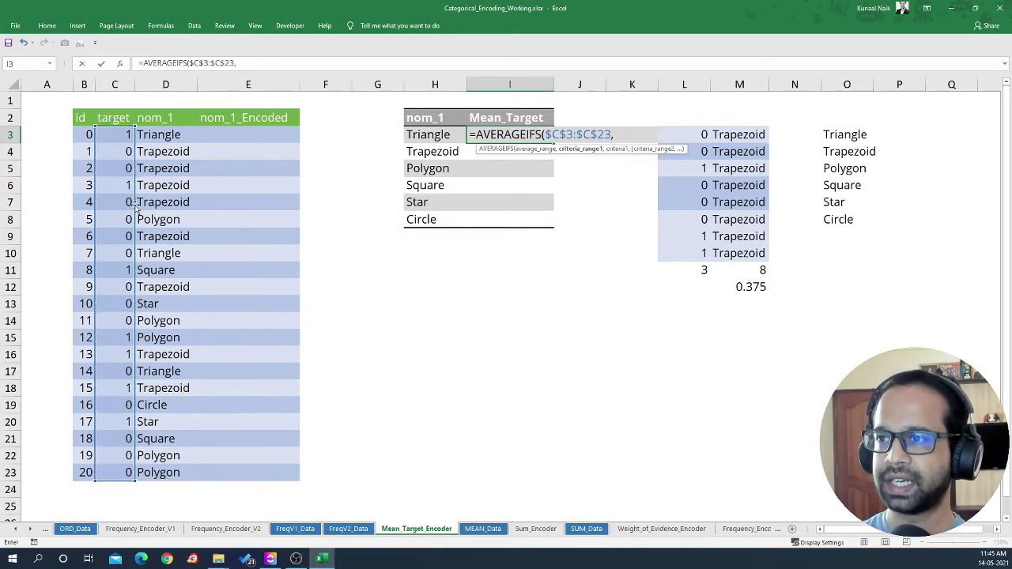
drag(166, 139, 167, 472)
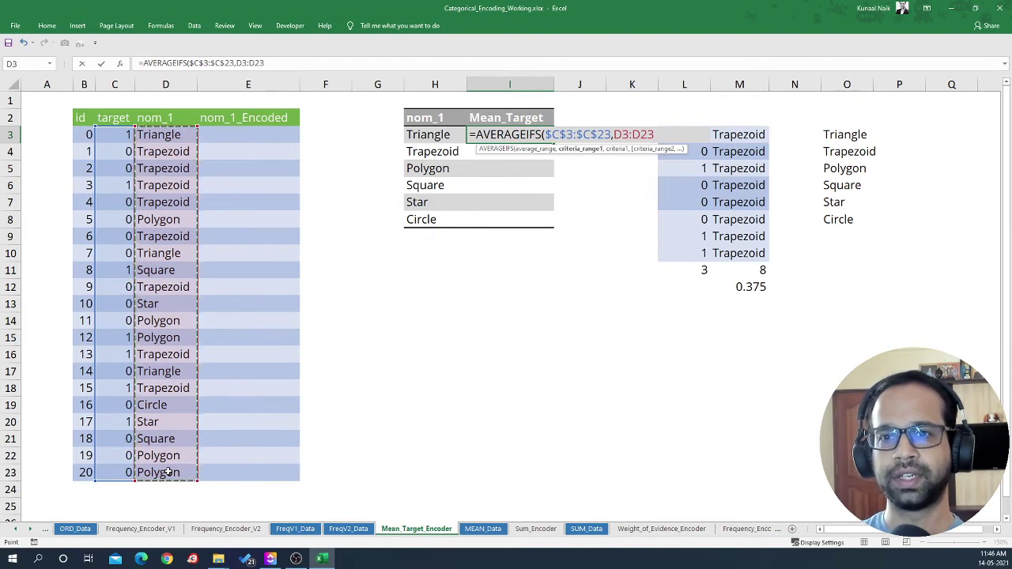
key(F4)
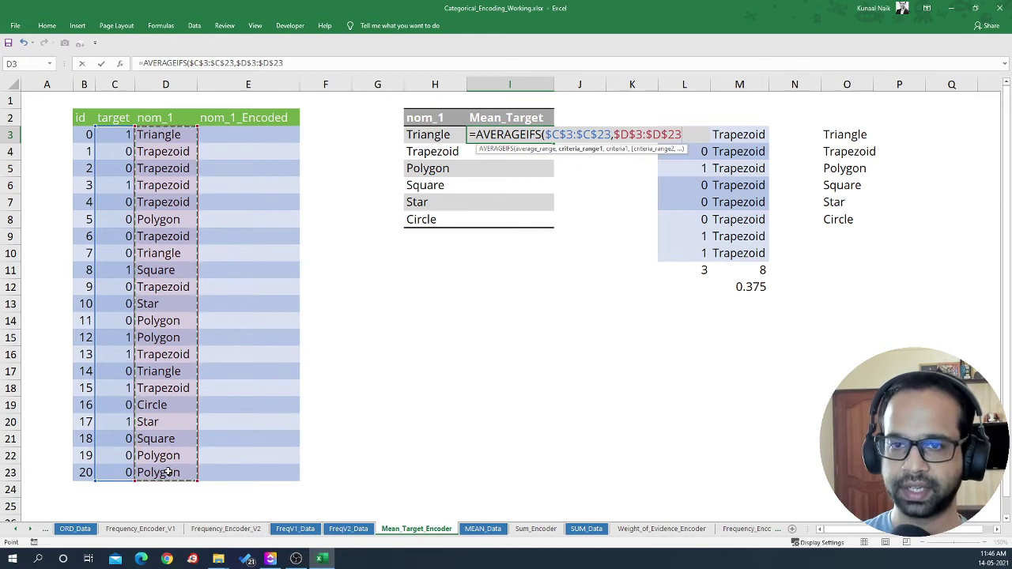
text(,)
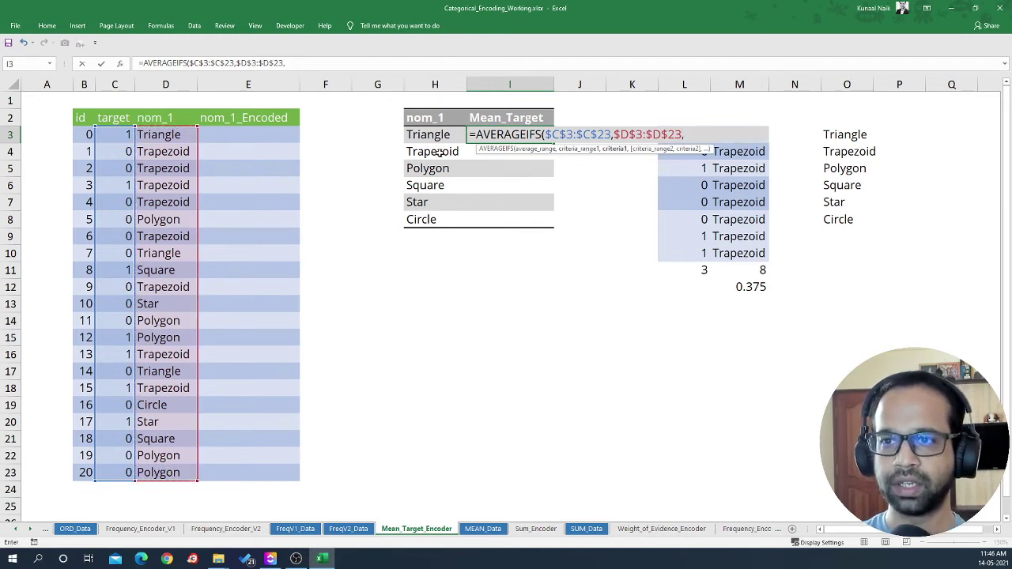
click(437, 137)
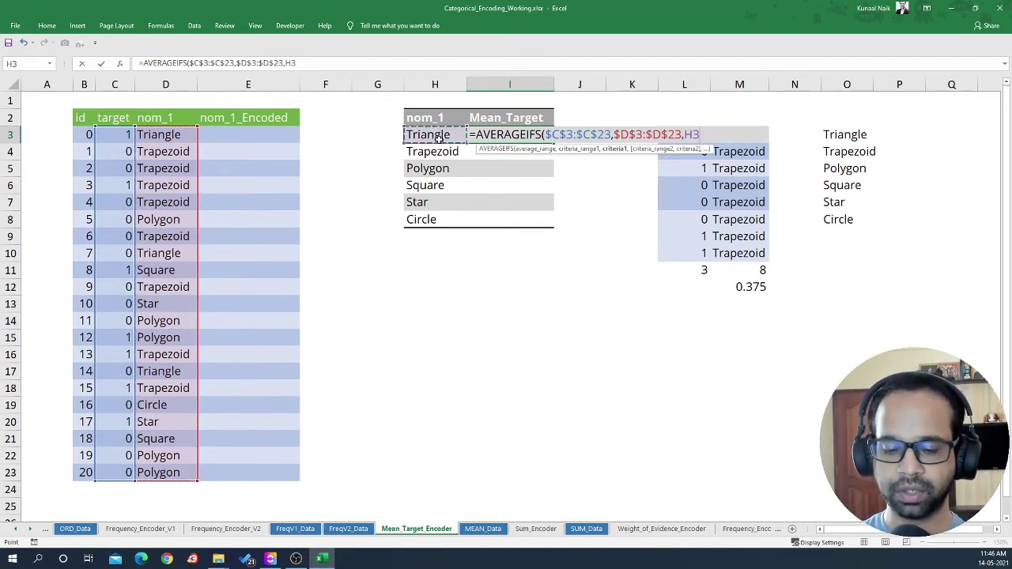
text())
key(Return)
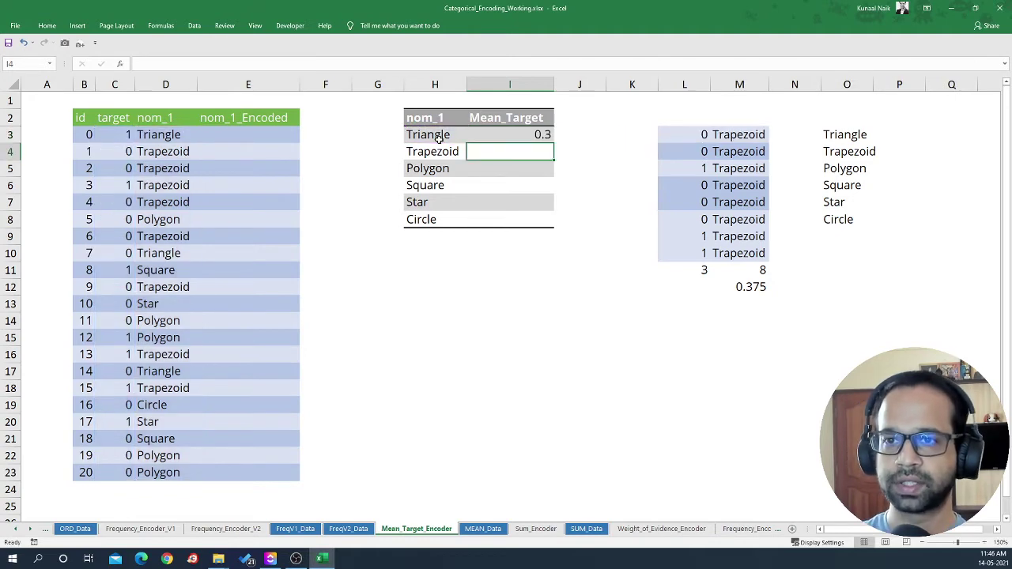
Step: Format the Triangle mean target in I3 to show three decimal places
click(545, 136)
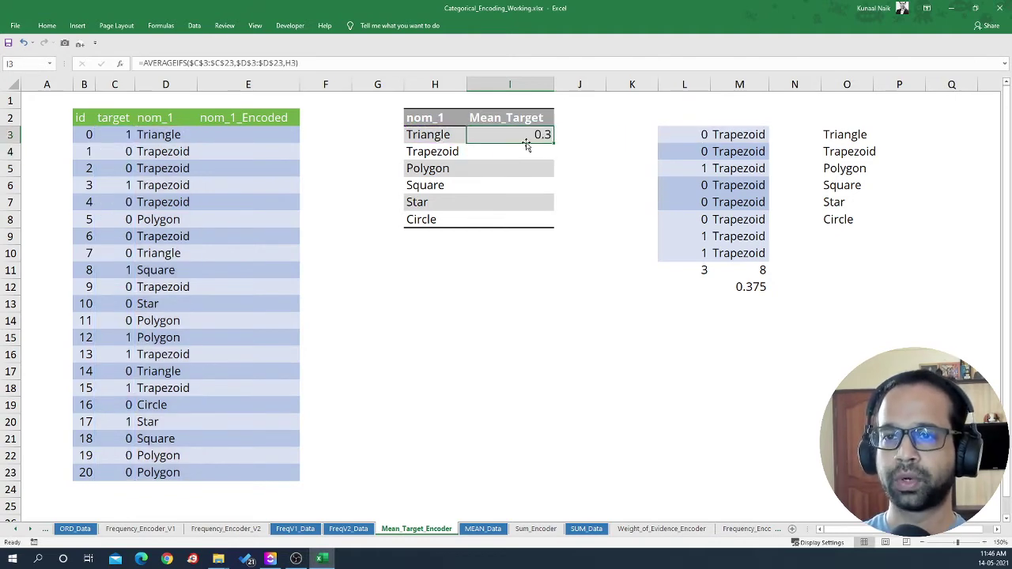
click(46, 25)
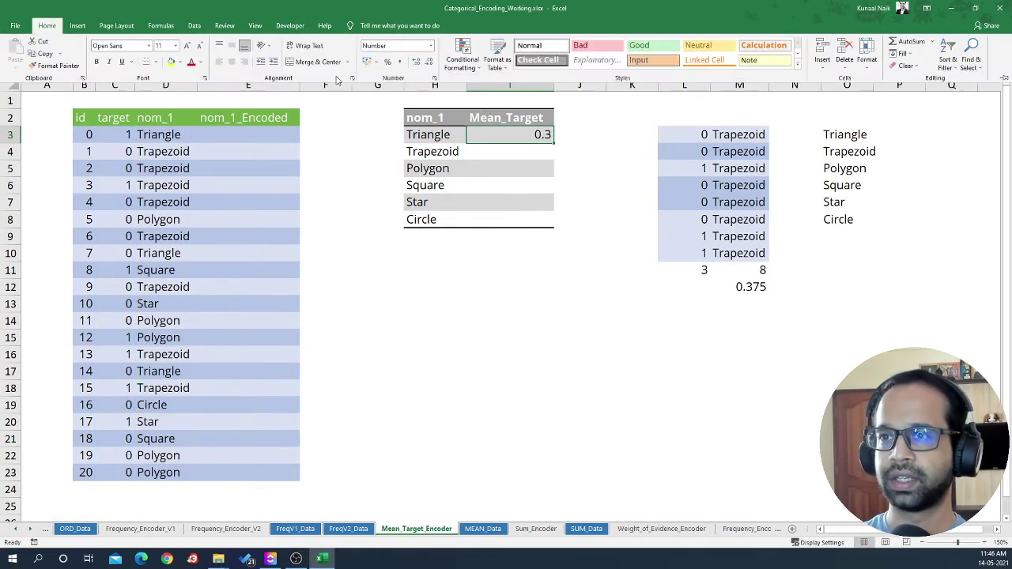
click(416, 64)
click(415, 63)
click(482, 138)
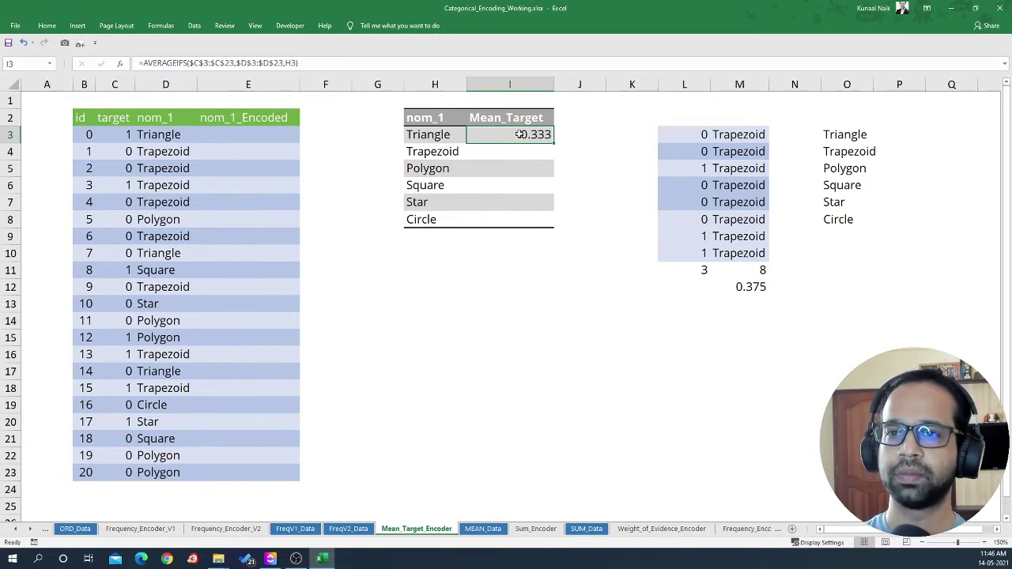
Step: Copy the AVERAGEIFS formula from I3 to the Mean_Target cells of all other categories down to I8, pasting formulas only
click(449, 136)
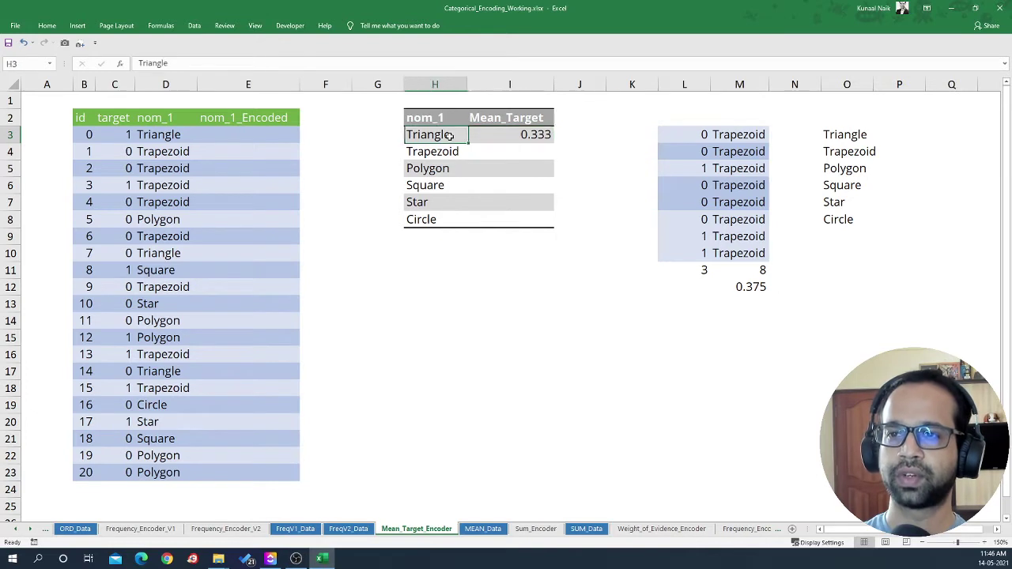
click(513, 135)
key(ctrl+c)
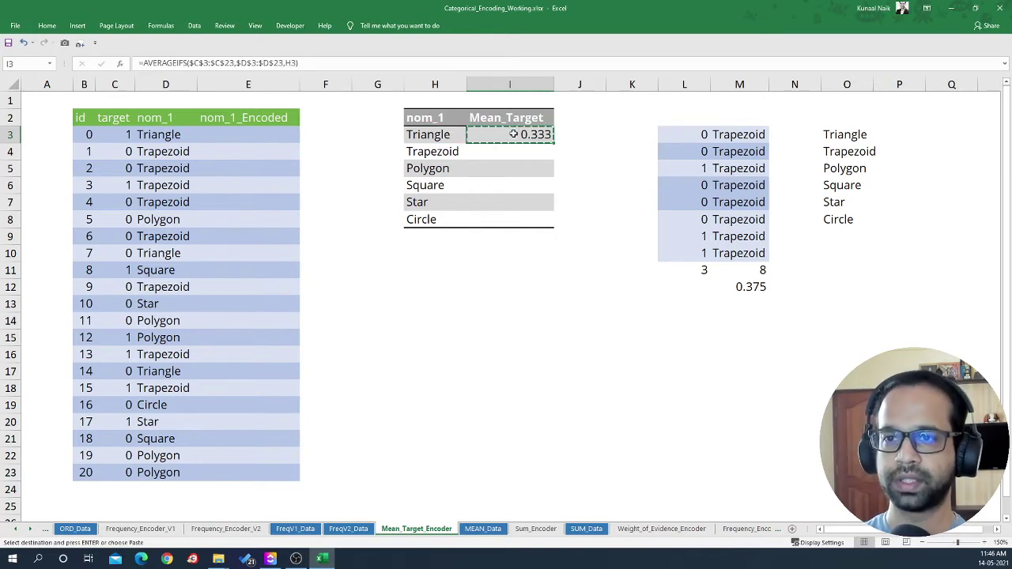
drag(514, 135, 513, 218)
right_click(513, 218)
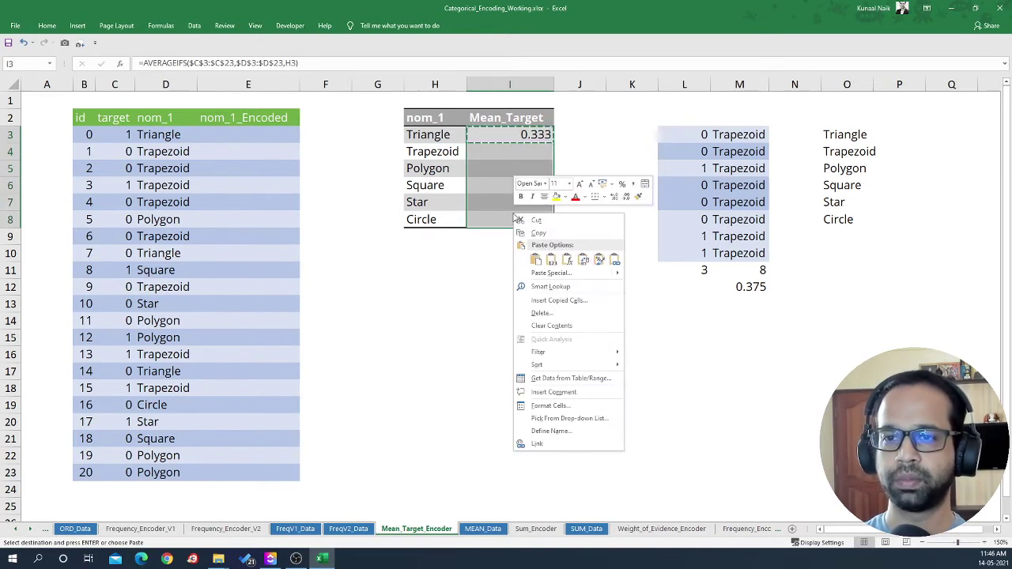
click(567, 259)
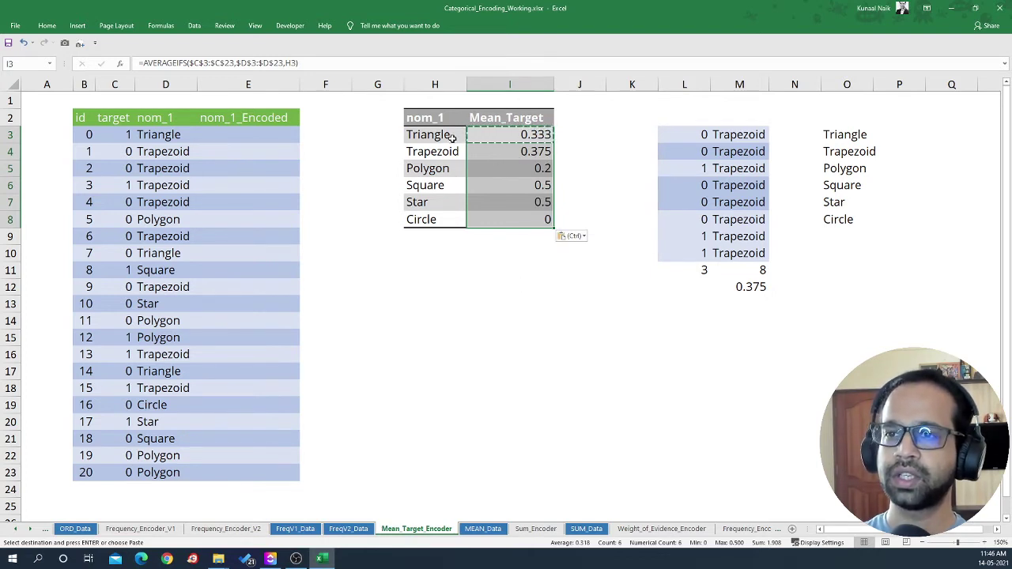
click(176, 134)
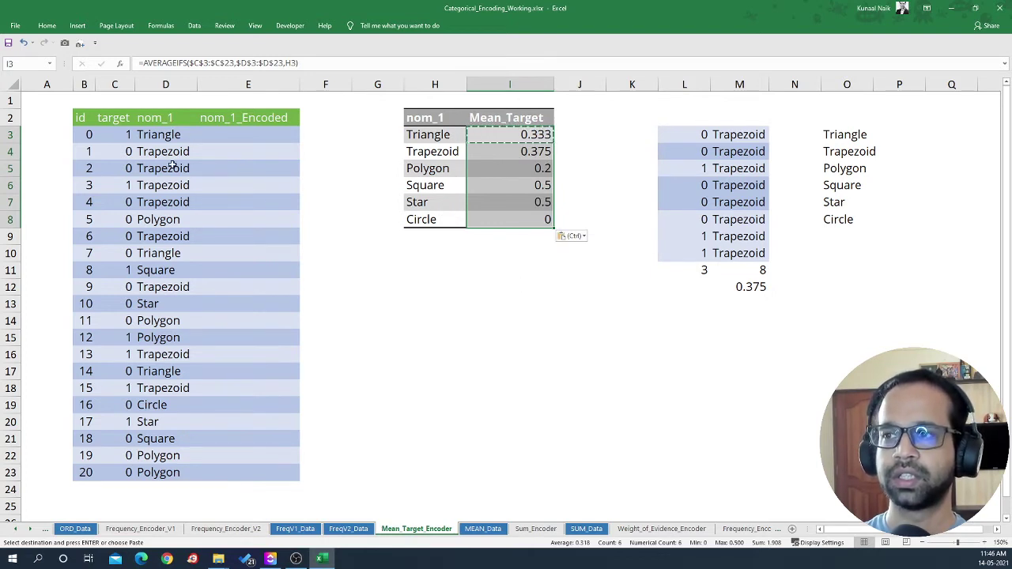
key(Escape)
drag(522, 134, 519, 226)
click(267, 138)
drag(267, 138, 247, 455)
drag(169, 116, 167, 474)
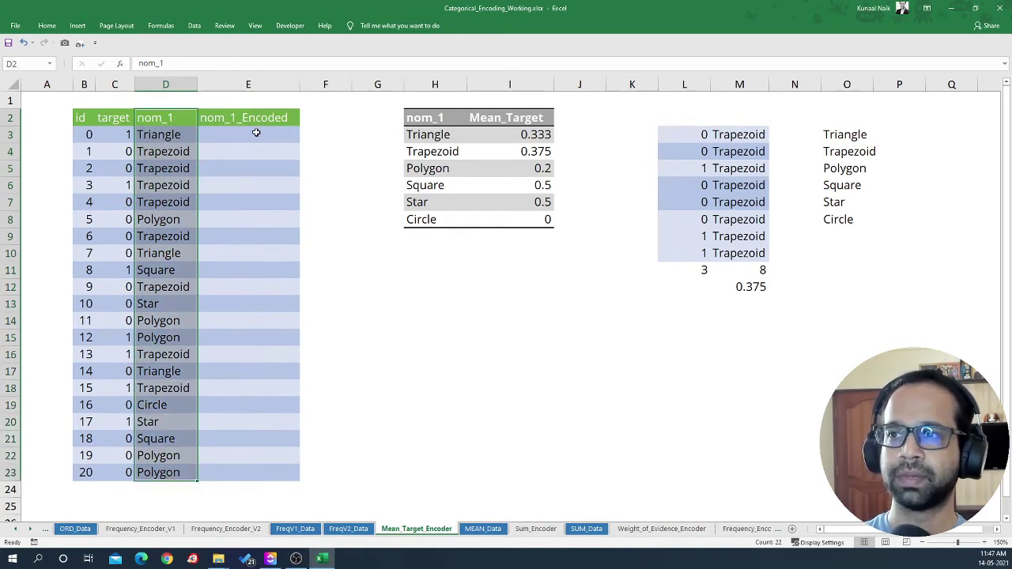
Step: Look up the first row's encoded value in E3 with =VLOOKUP(D3,$H$3:$I$8,2)
click(257, 134)
text(=vlo)
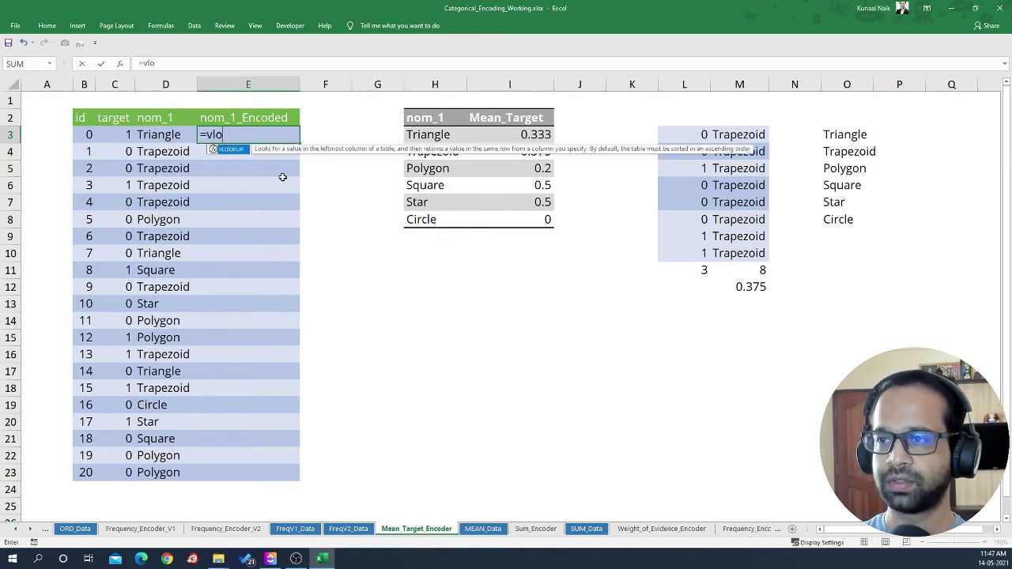
key(Tab)
key(Left)
text(,)
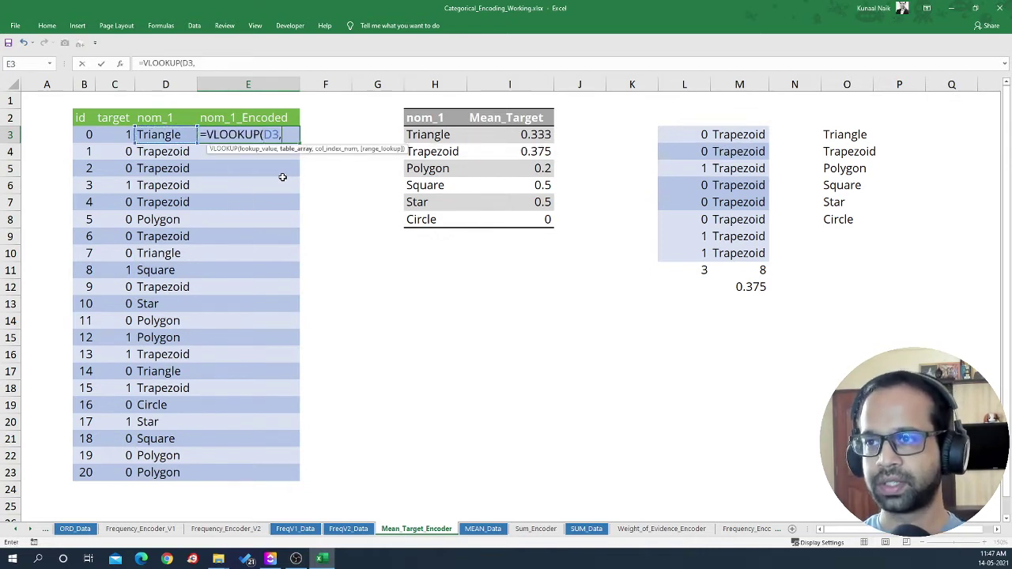
drag(398, 142, 517, 214)
key(F4)
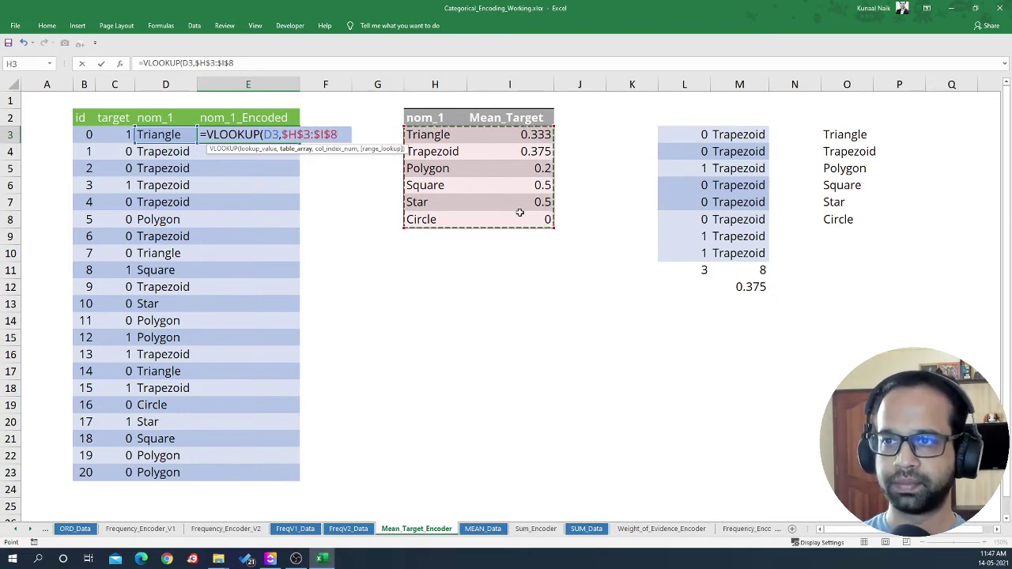
text(,)
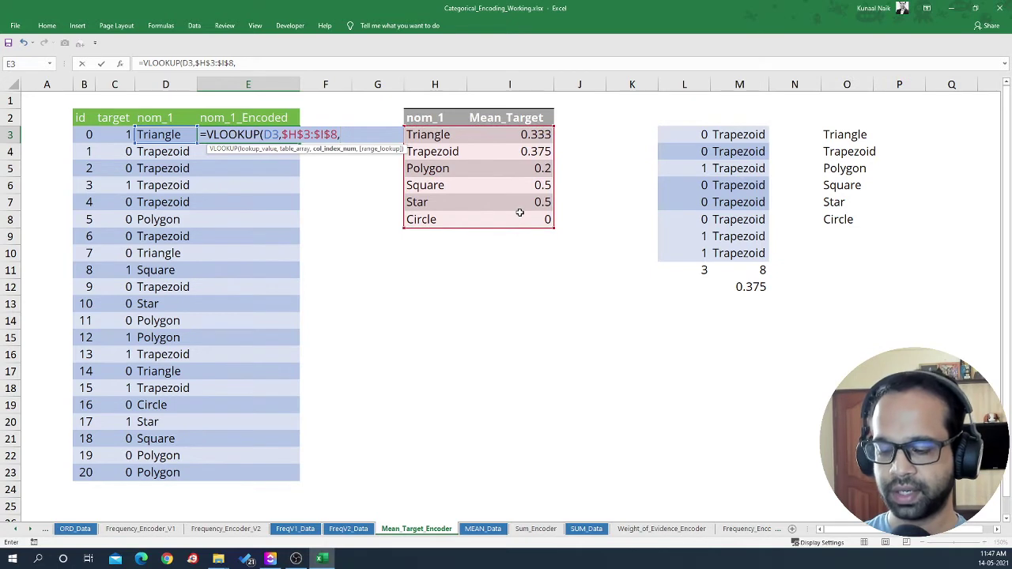
text(2)
key(Return)
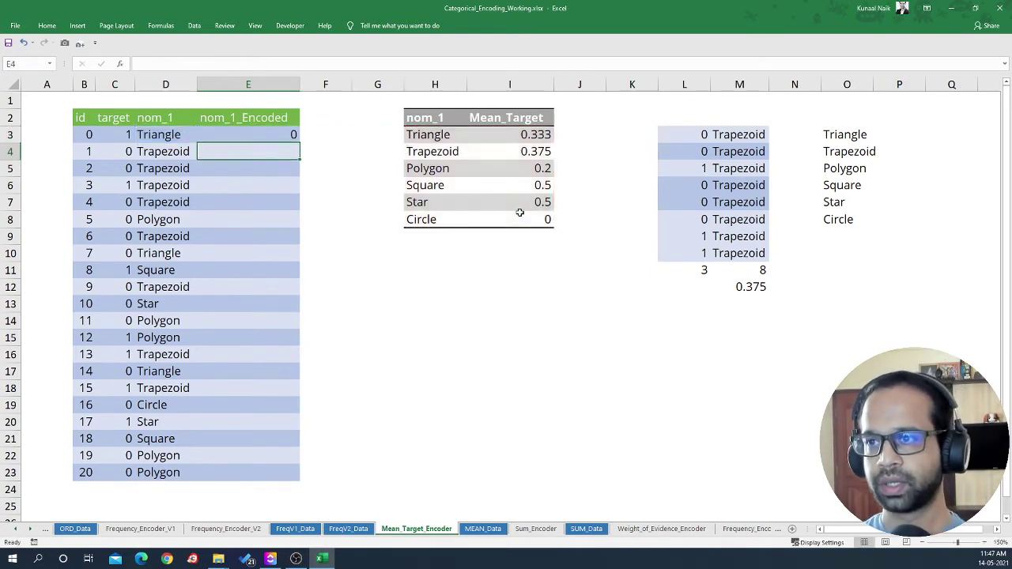
Step: Add FALSE as the range_lookup argument of the VLOOKUP in E3 to require an exact match
double_click(283, 137)
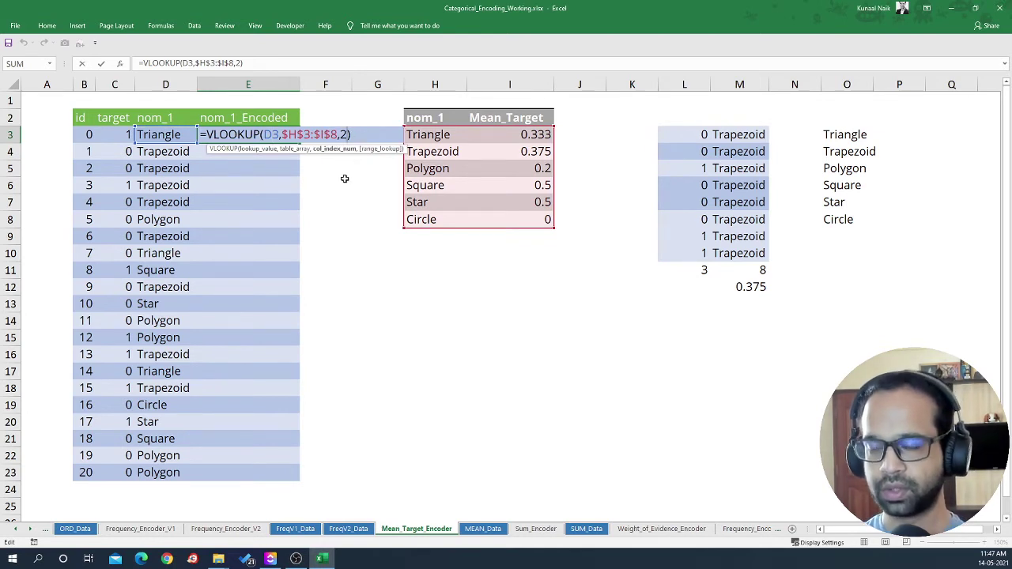
text(,)
key(Down)
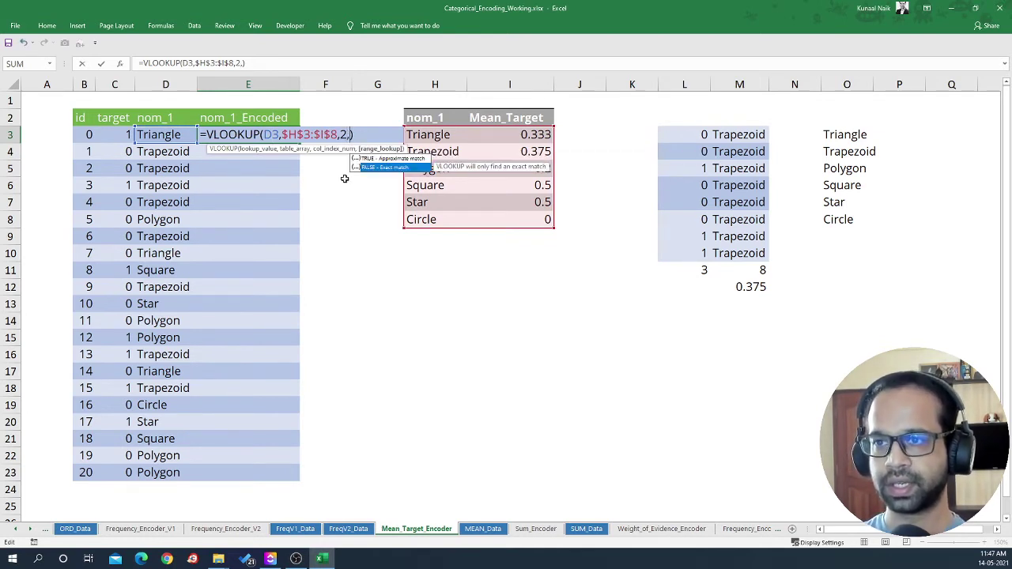
key(Tab)
key(Return)
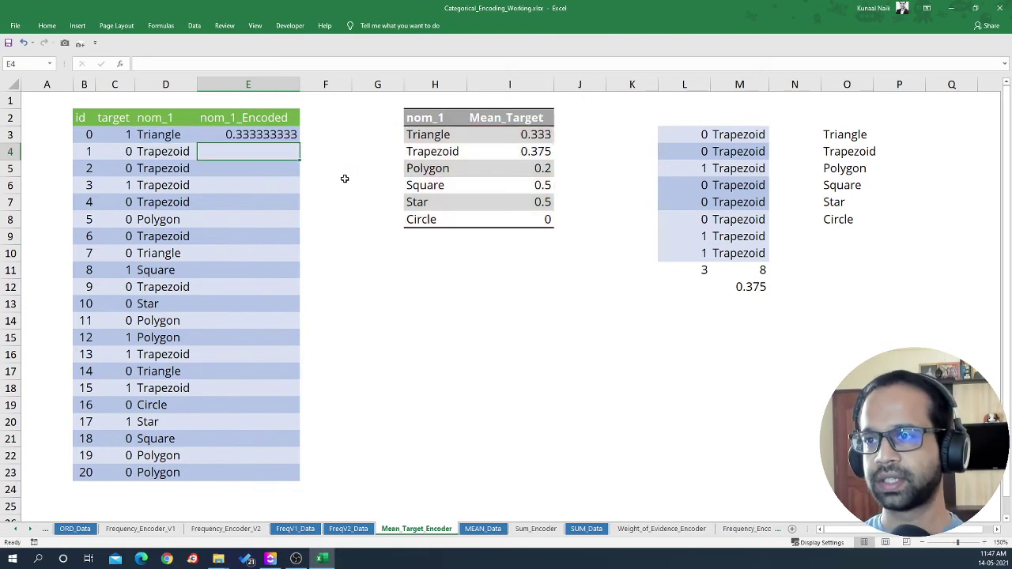
Step: Copy the VLOOKUP formula from E3 down the nom_1_Encoded column to E23, pasting formulas only
click(285, 133)
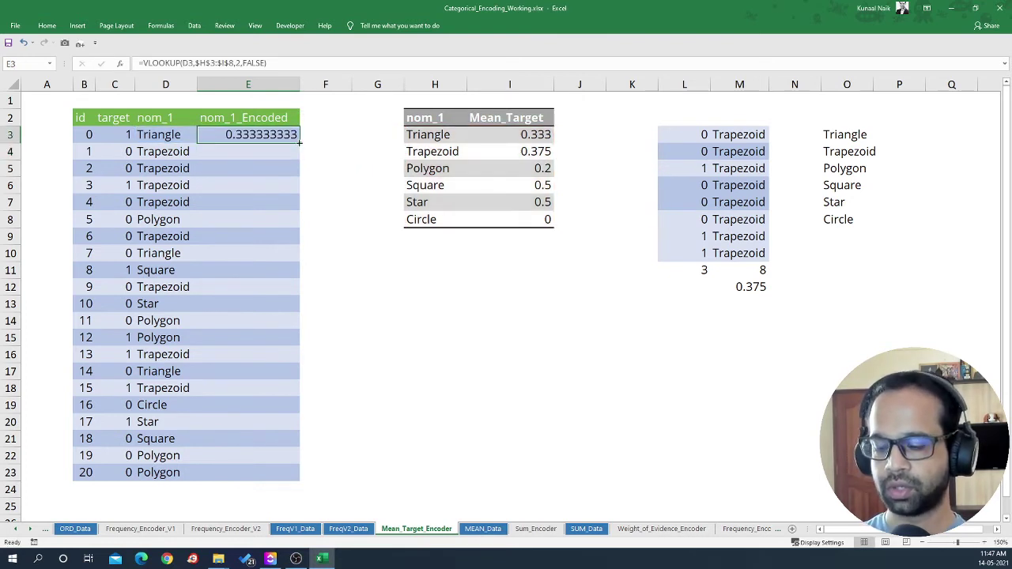
key(ctrl+c)
drag(288, 136, 242, 474)
right_click(243, 474)
click(294, 284)
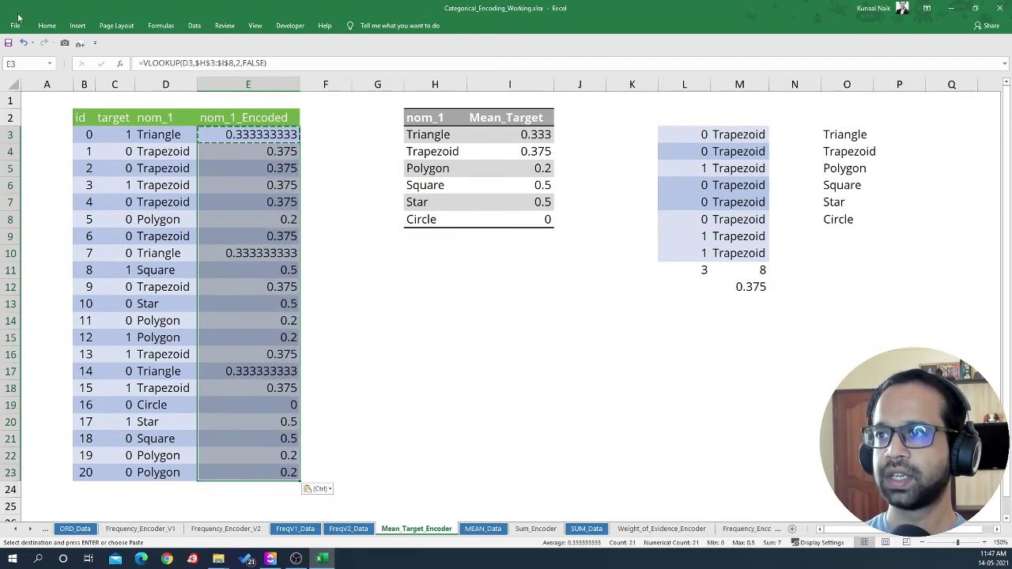
Step: Format the nom_1_Encoded values in E3:E23 to show two decimal places
click(47, 25)
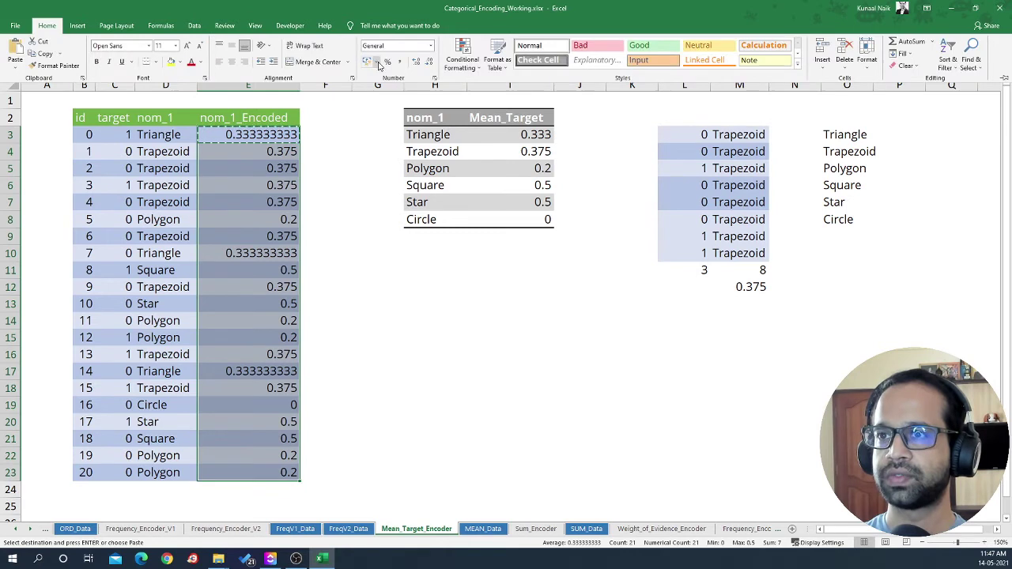
click(428, 62)
click(428, 63)
click(429, 63)
click(429, 63)
click(429, 62)
click(429, 63)
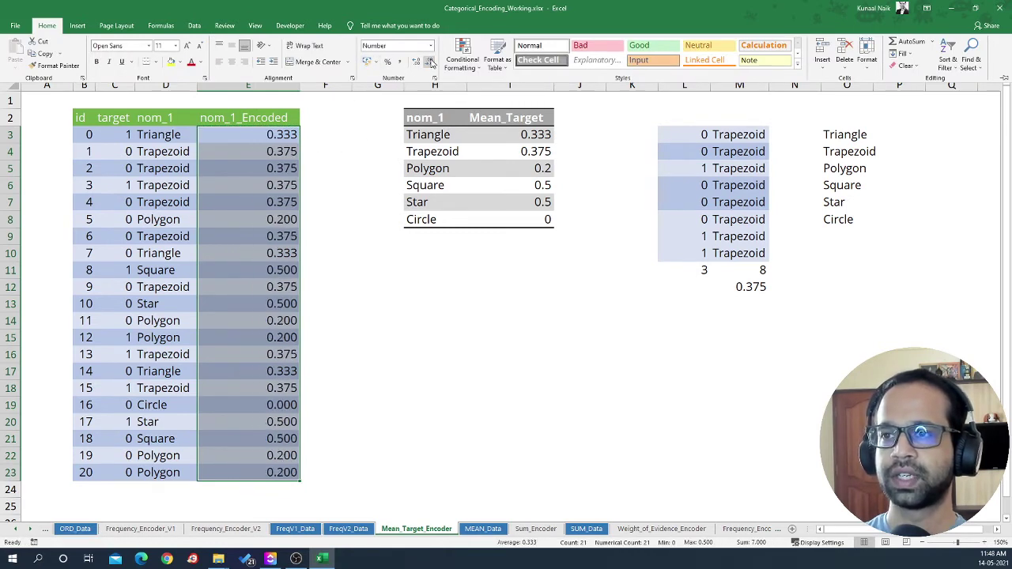
click(431, 63)
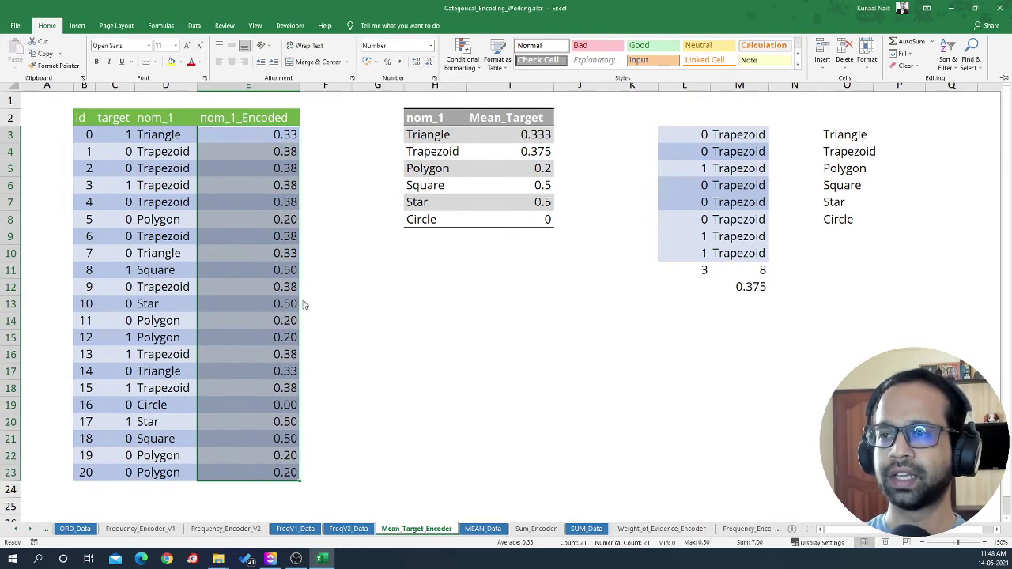
click(148, 168)
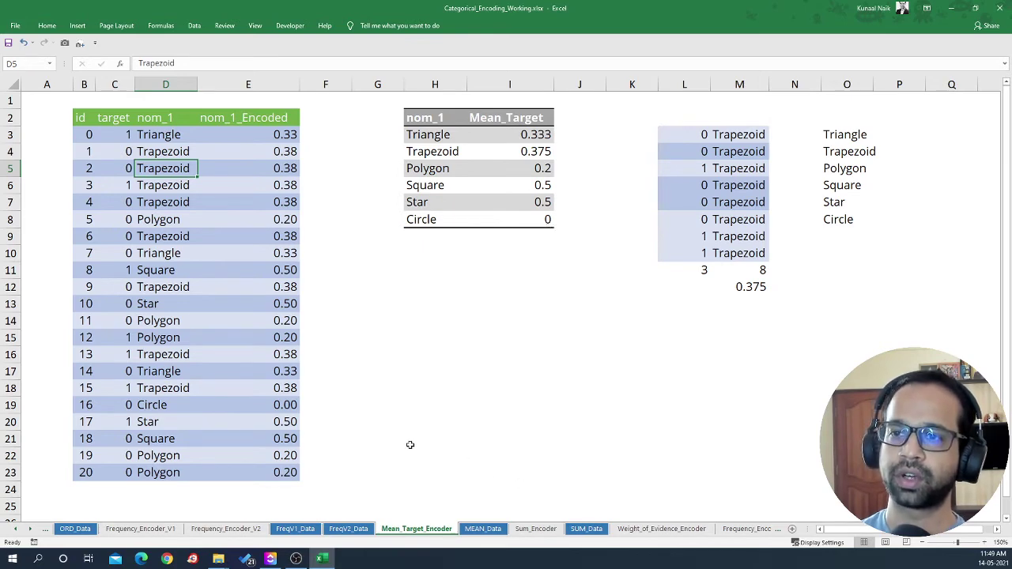
Step: On the MEAN_Data sheet, copy the headers nom_0, nom_1, ord_1 and ord_2 from E2:H2 to J2:M2
click(484, 529)
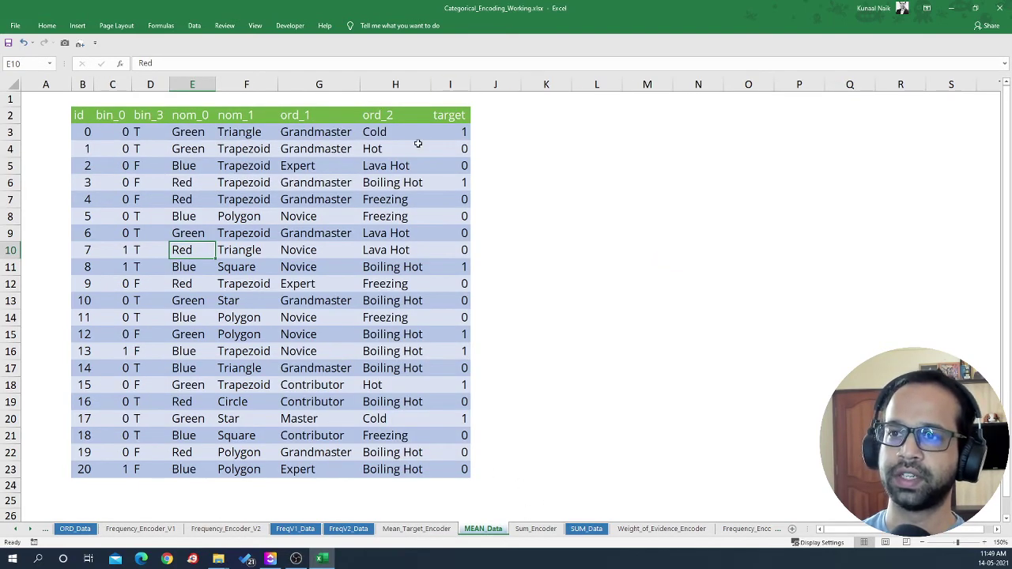
drag(202, 115, 425, 117)
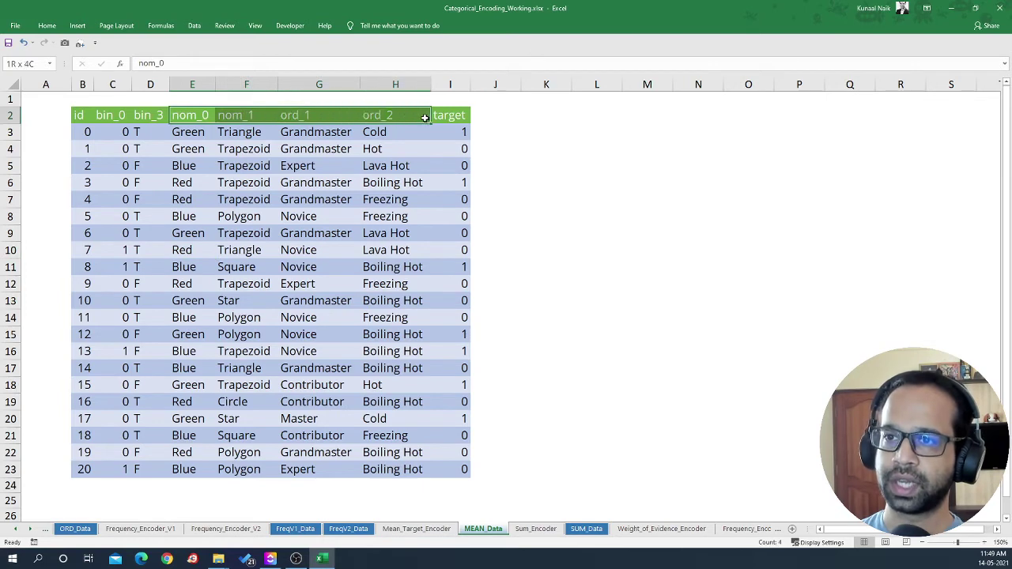
key(ctrl+c)
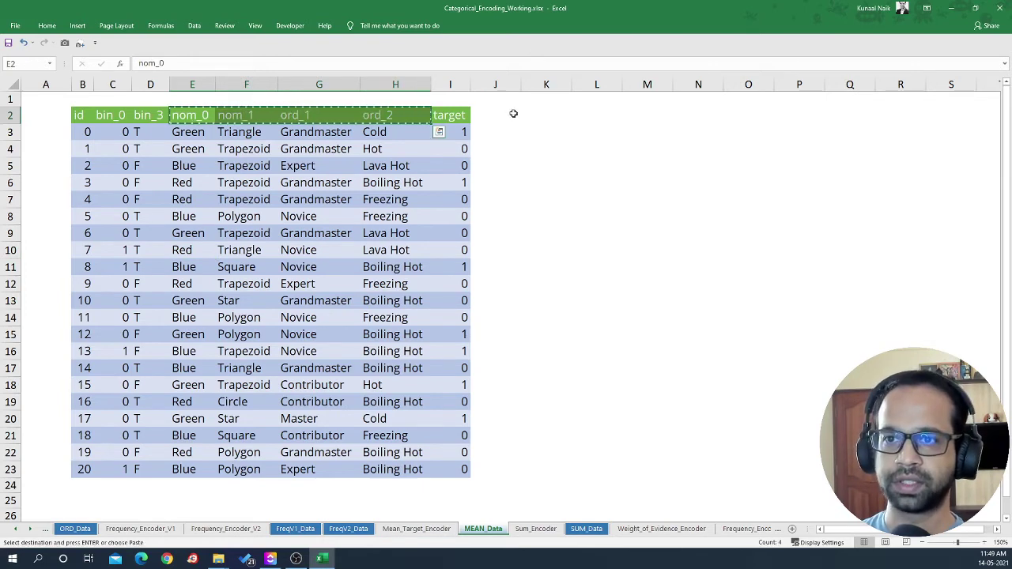
click(513, 114)
key(ctrl+v)
click(596, 265)
Step: Build the encoded header name in J1 with =J2&"_Encoded" and copy the range J1:M1
click(496, 99)
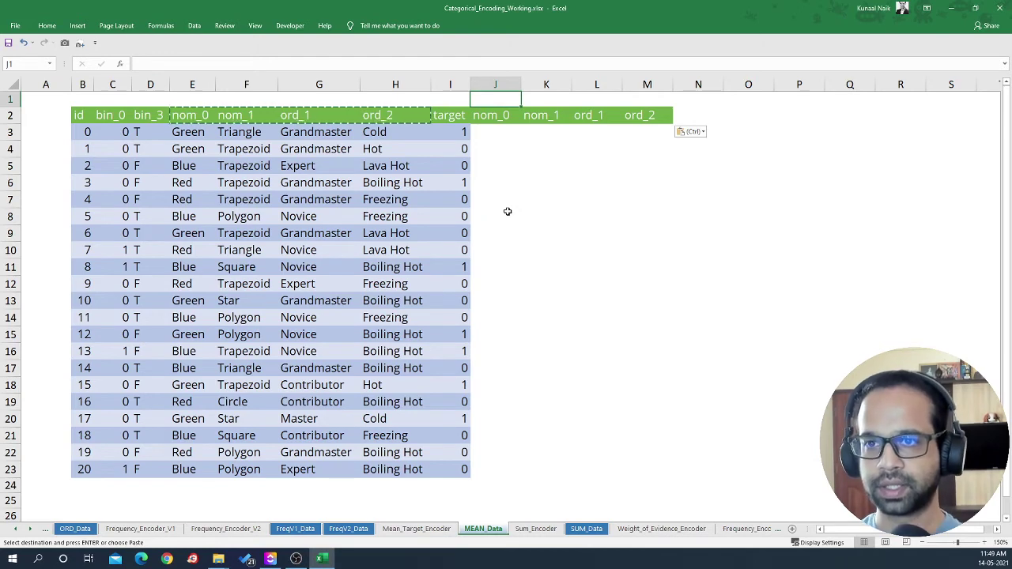
text(=)
click(507, 117)
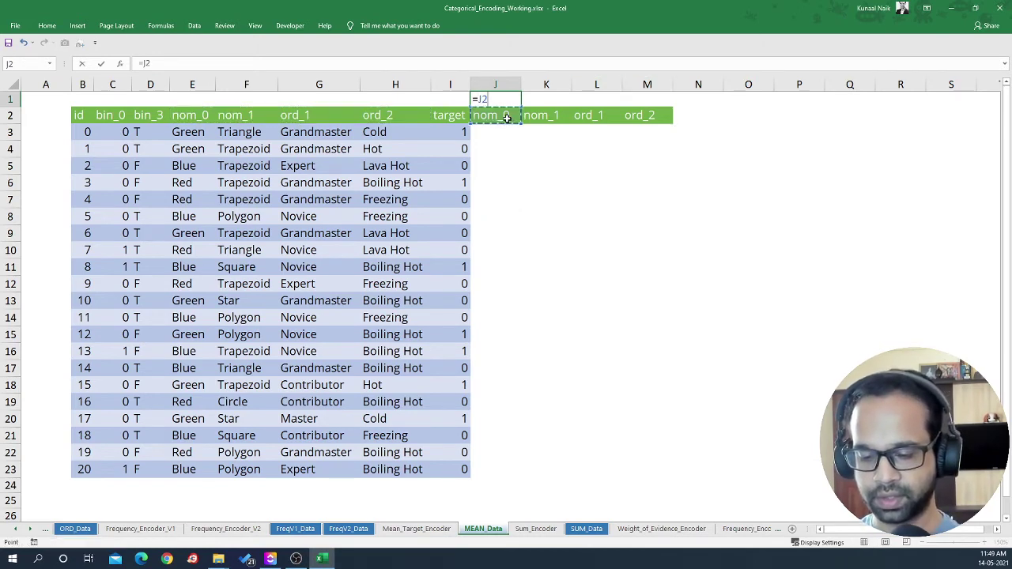
text(&)
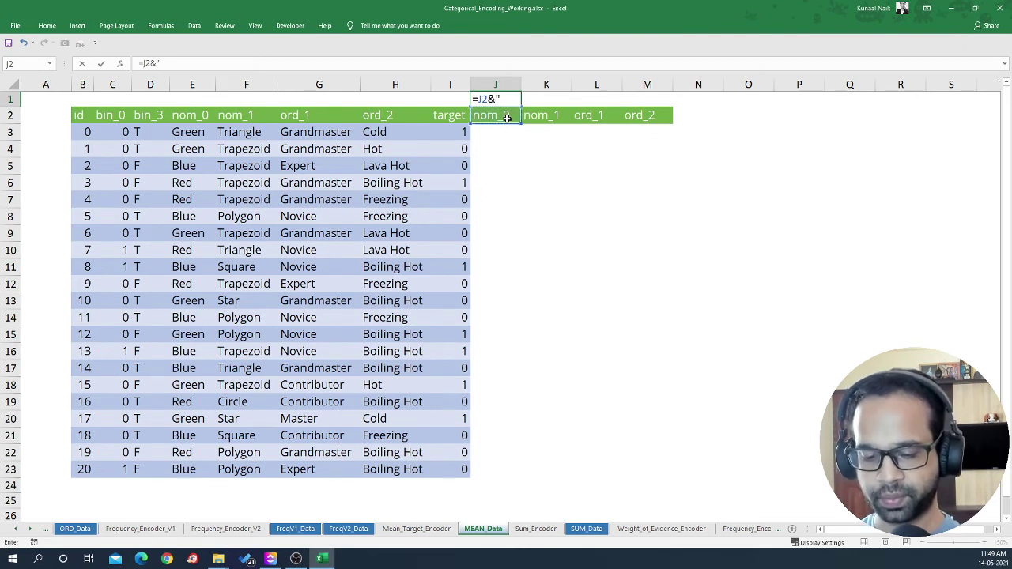
text("_Encoded)
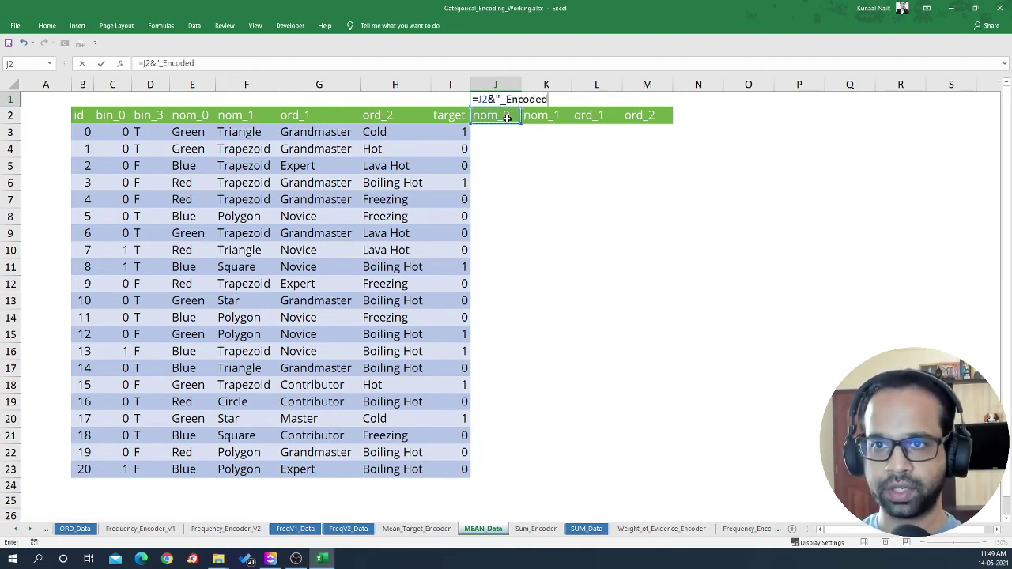
text(")
key(ctrl+Return)
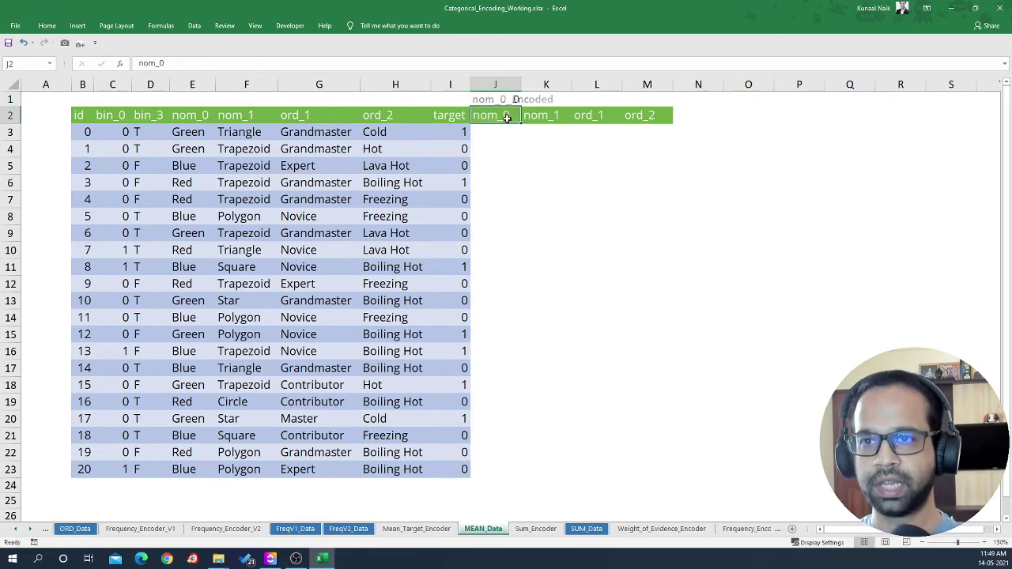
key(shift+Right)
key(shift+Right)
key(shift+Right)
key(ctrl+c)
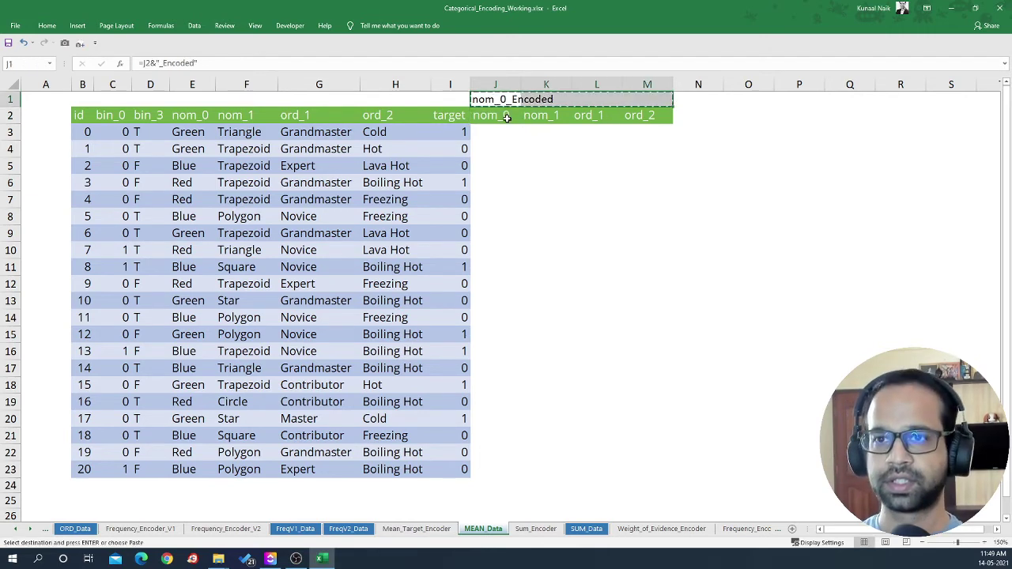
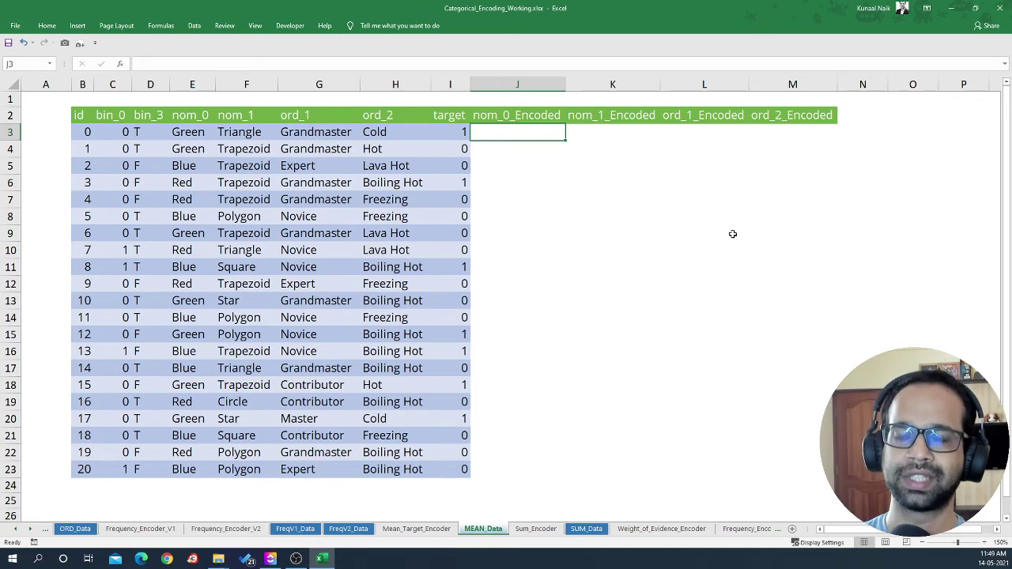
Step: Start an AVERAGEIFS formula in J3 under nom_0_Encoded, averaging the target values with the fully absolute range $I$3:$I$23
text(=)
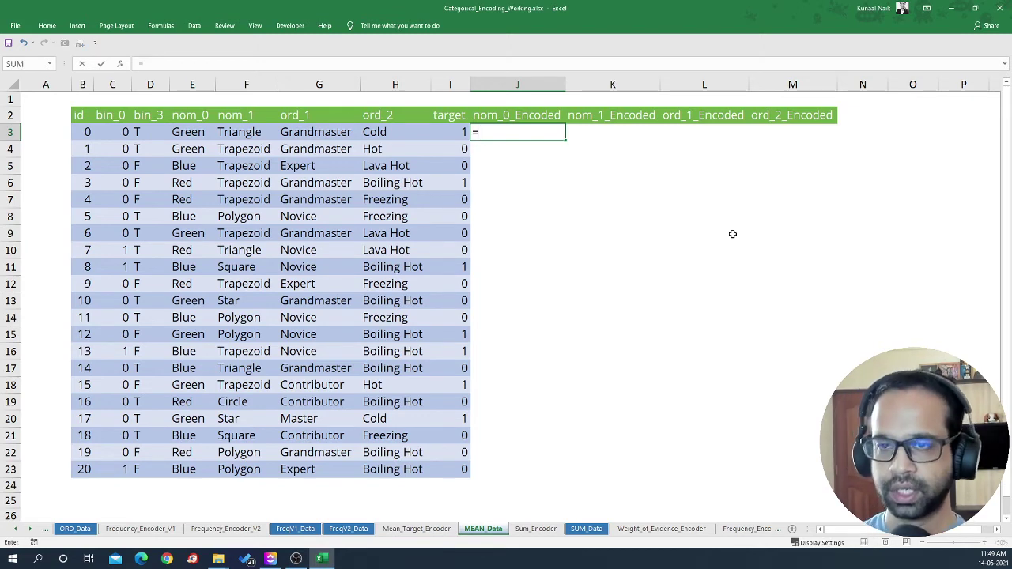
text(averageifs)
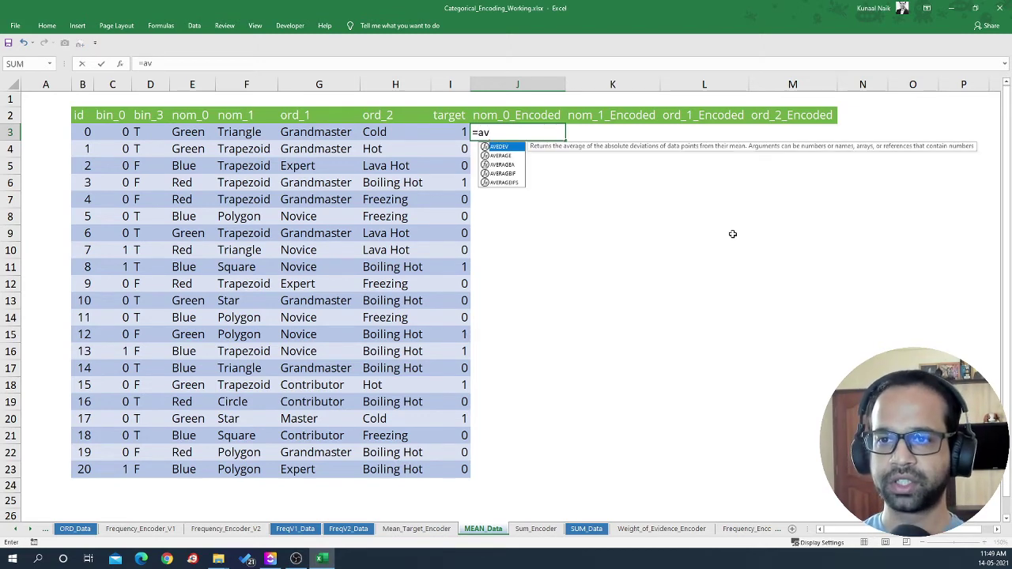
key(Tab)
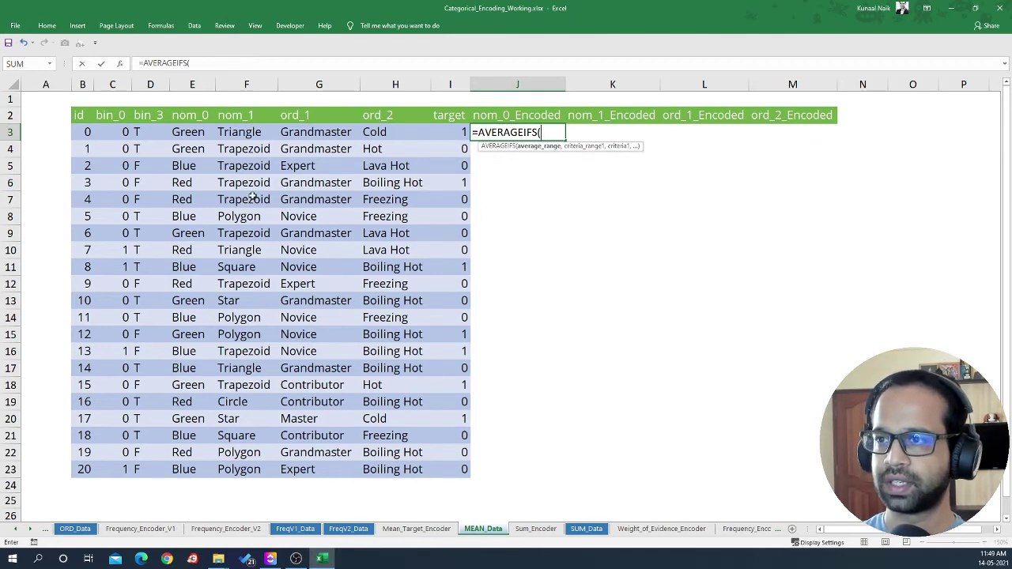
drag(456, 133, 457, 473)
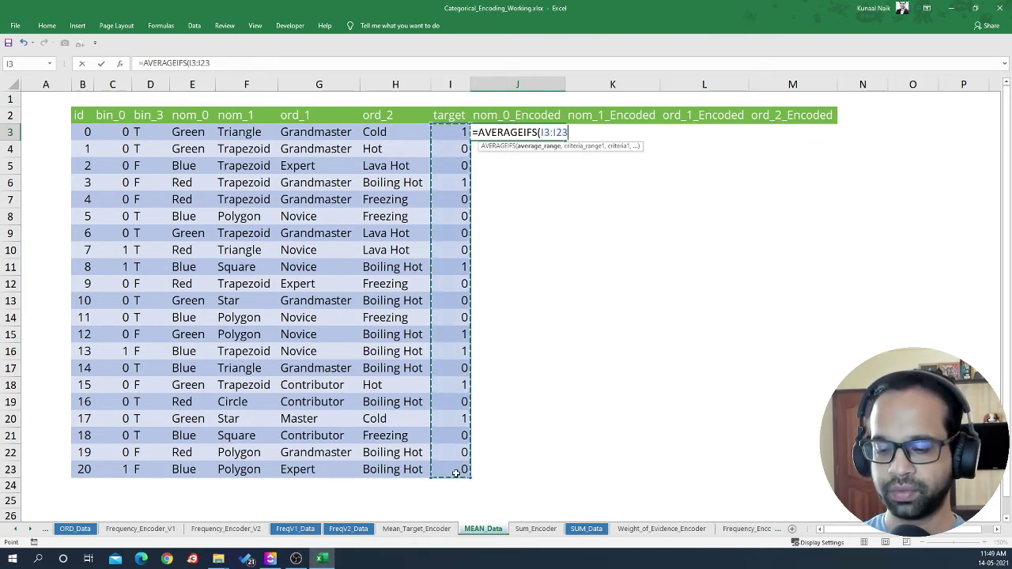
key(F4)
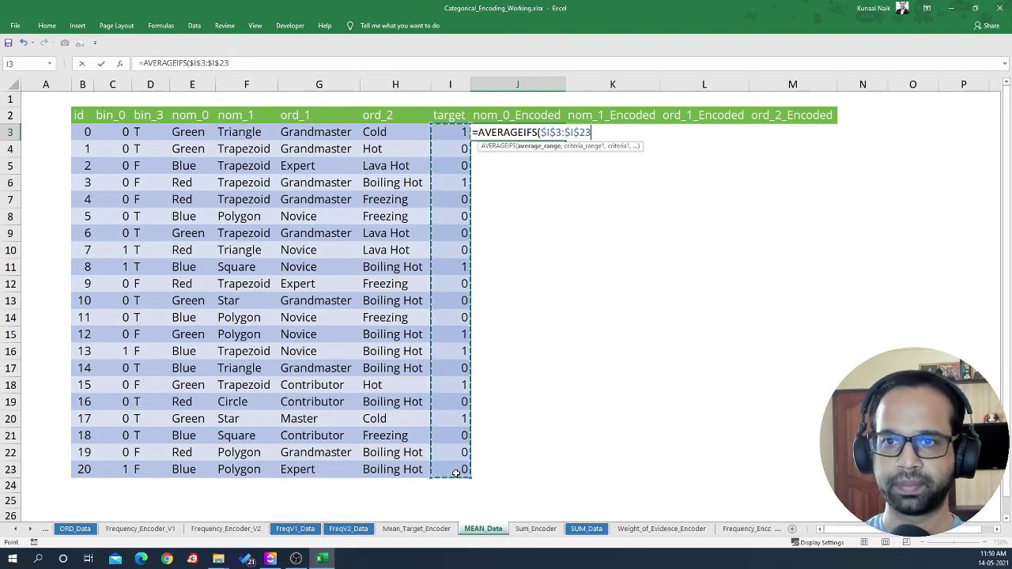
text(,)
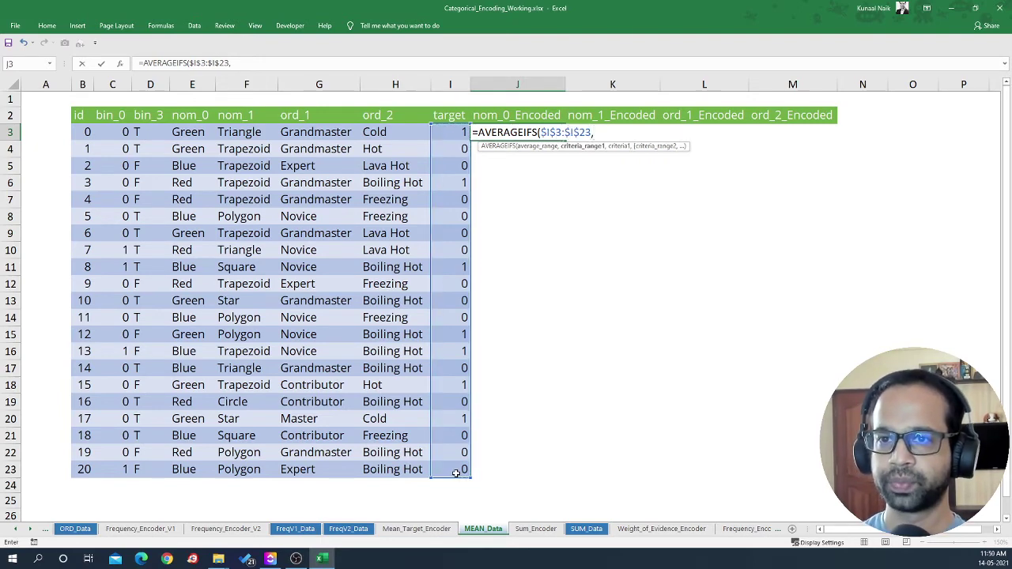
Step: Complete the J3 AVERAGEIFS formula with the row-locked criteria range E$3:E$23 and the relative criterion E3
drag(187, 133, 188, 469)
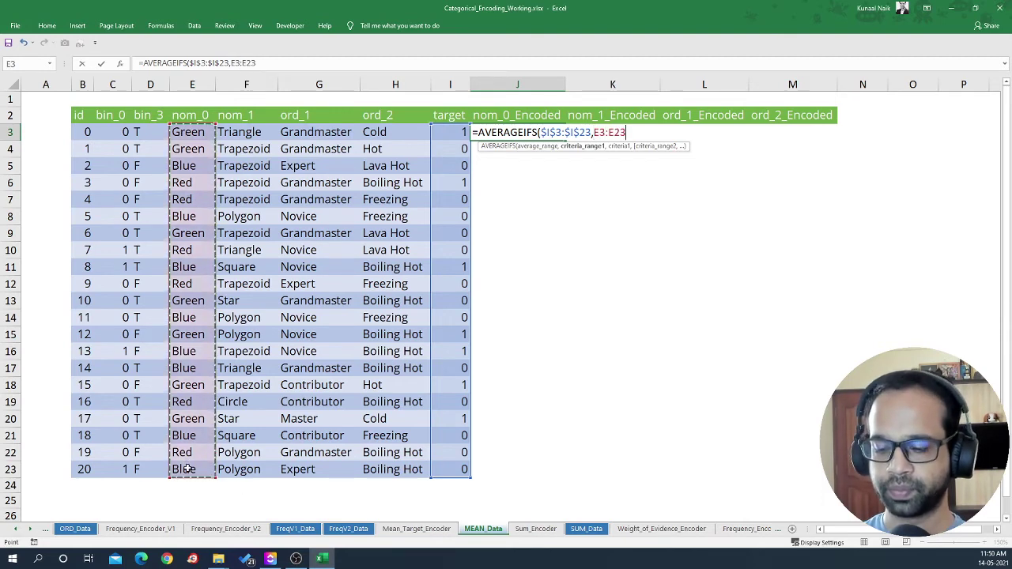
key(F4)
key(F4)
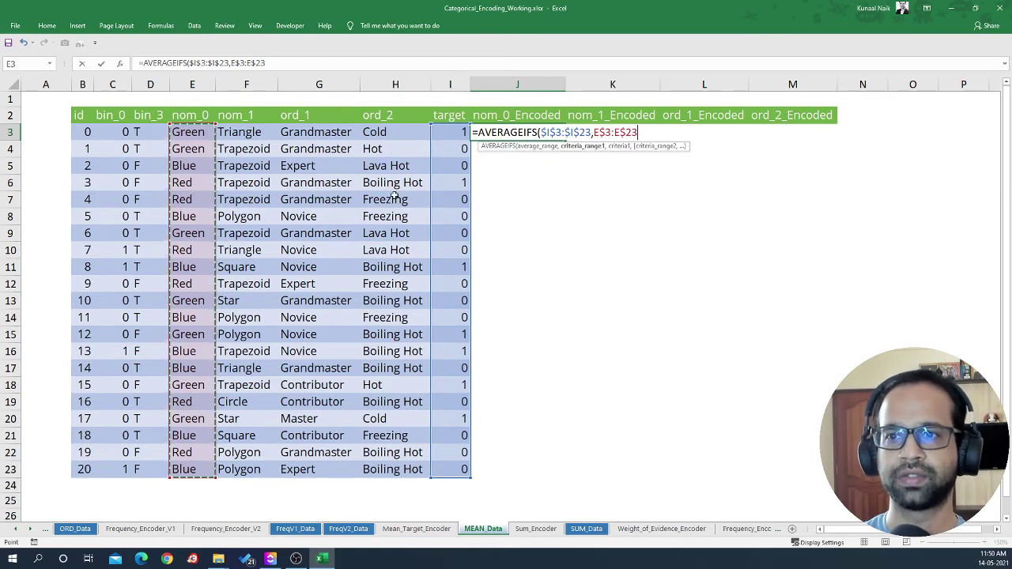
drag(591, 132, 541, 132)
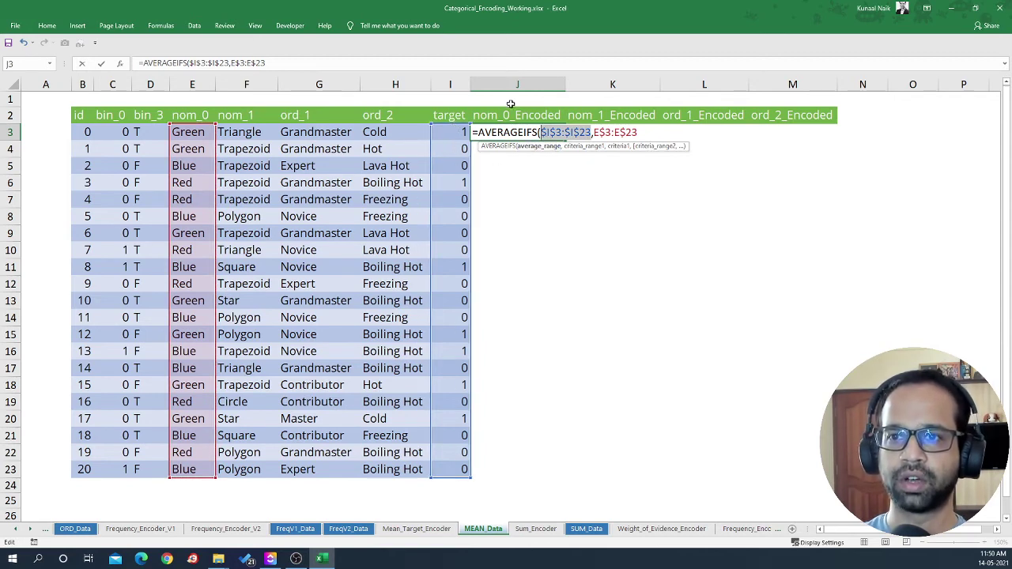
click(651, 136)
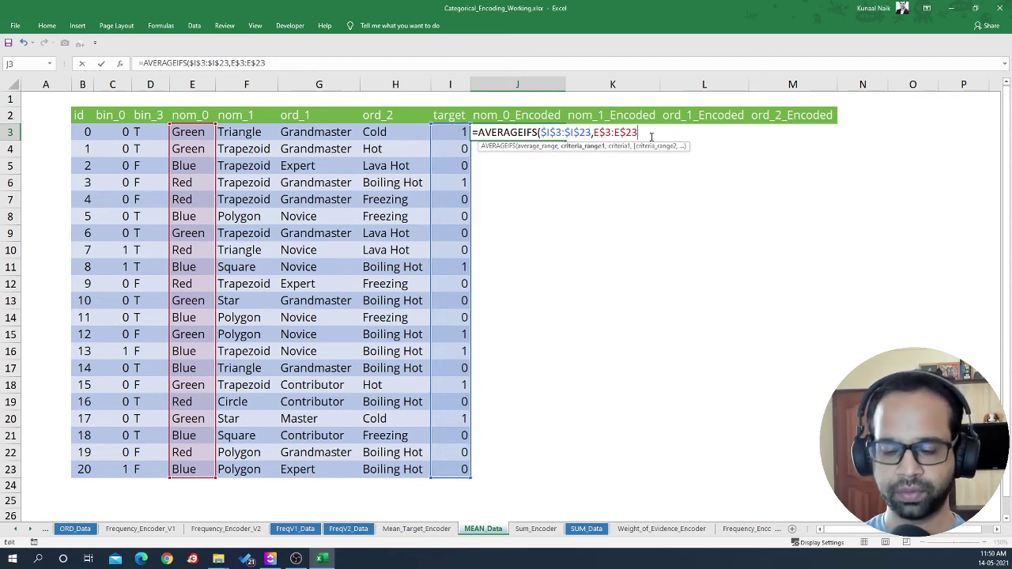
text(,)
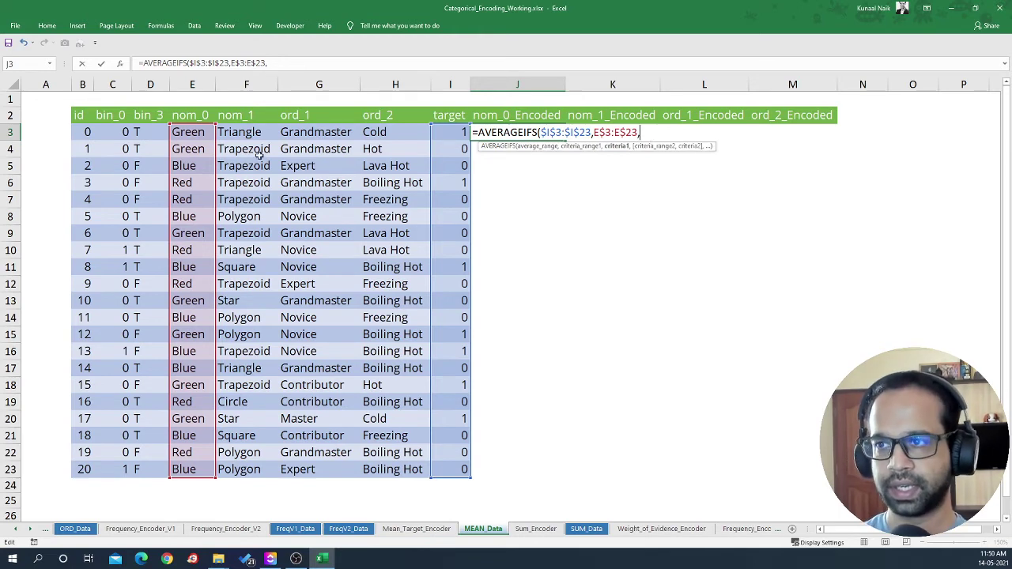
click(189, 133)
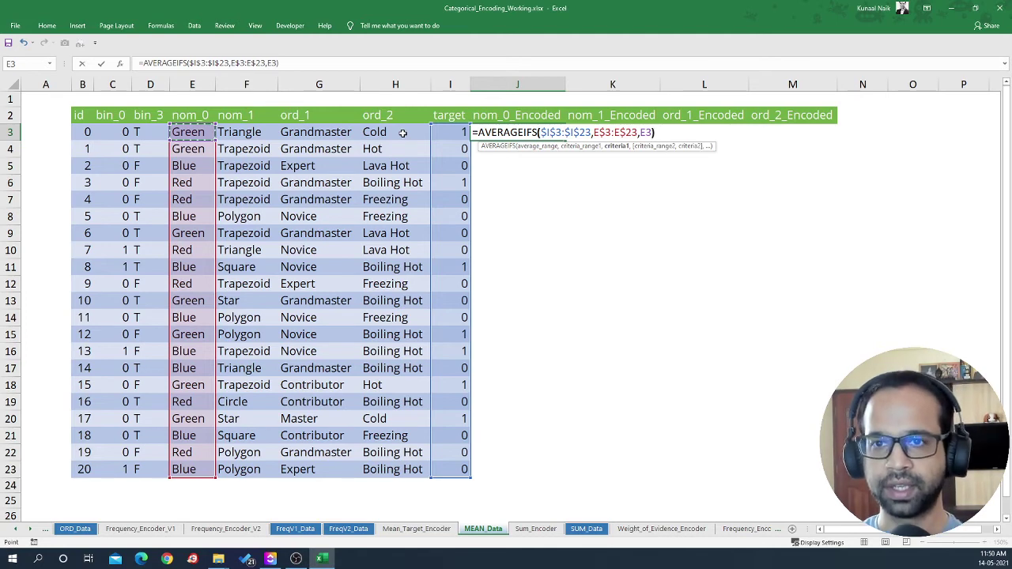
key(ctrl+Return)
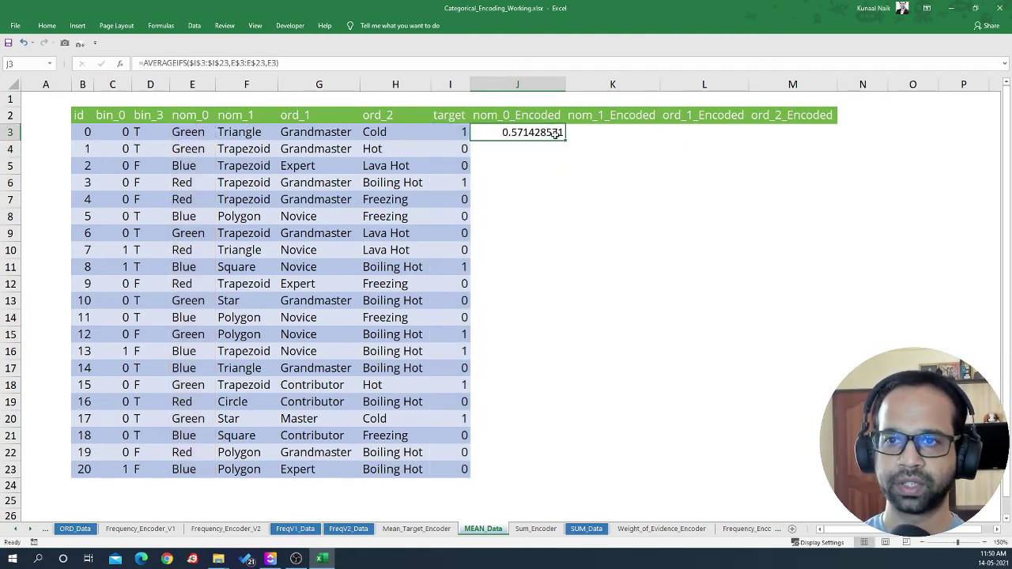
Step: Fill the J3 formula across and down to M23, and compare the nom_1_Encoded values with the Mean_Target_Encoder sheet
drag(566, 139, 804, 477)
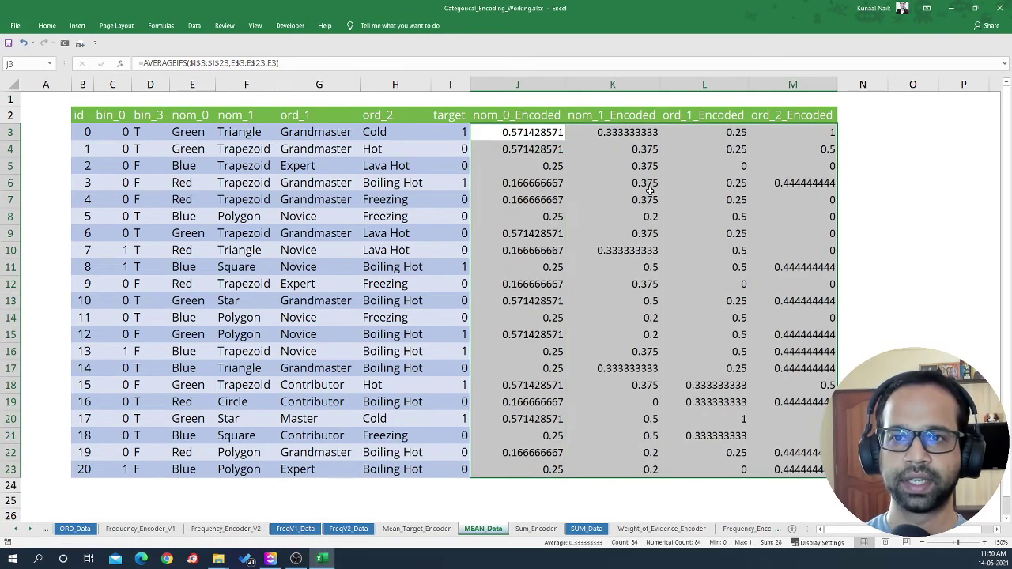
drag(628, 134, 639, 272)
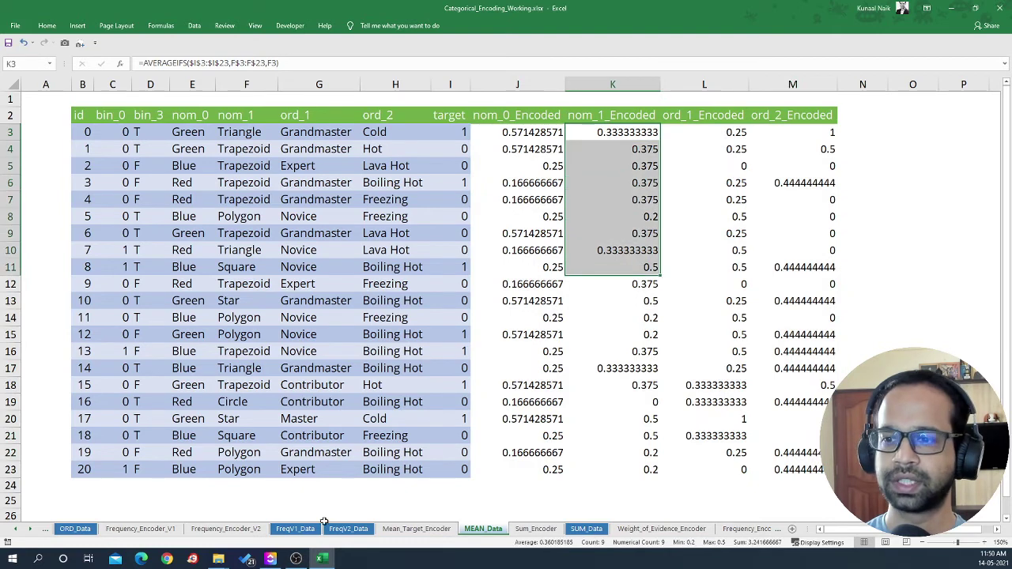
click(394, 529)
drag(528, 119, 435, 236)
click(484, 529)
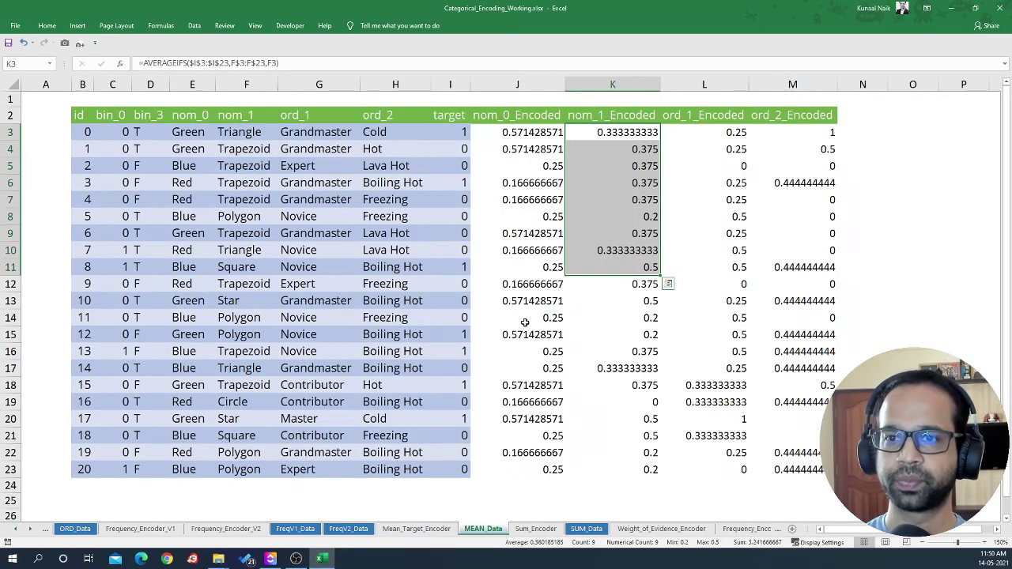
Step: Reduce the decimals of the encoded values in J3:M23 to two places
click(526, 320)
drag(528, 133, 787, 473)
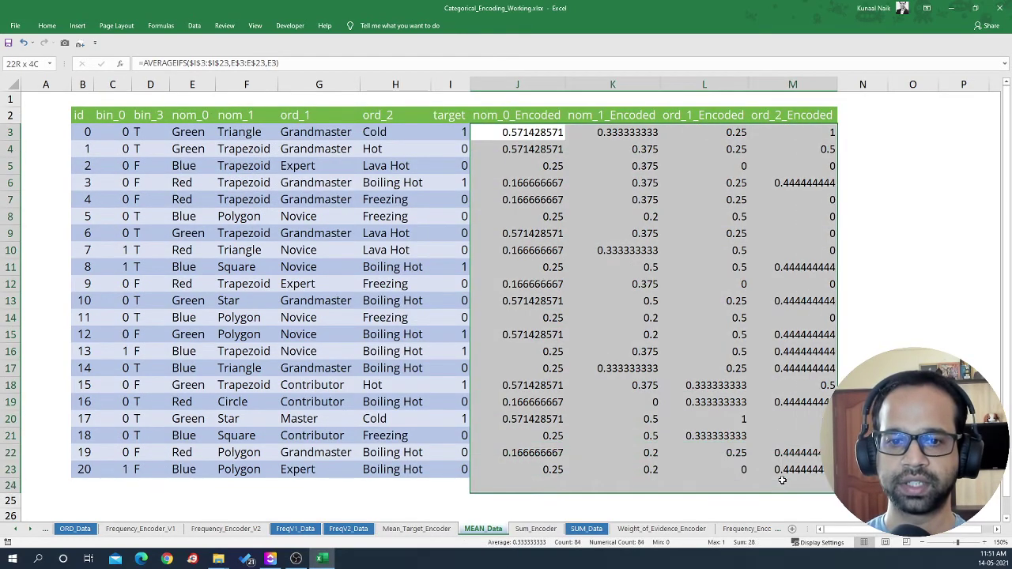
click(46, 25)
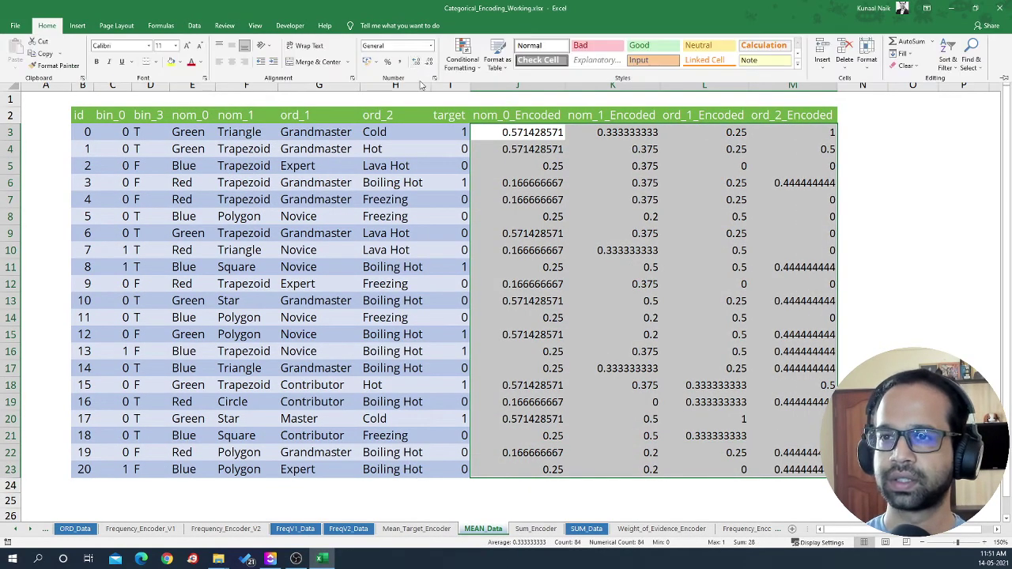
click(429, 63)
click(428, 63)
click(428, 64)
click(428, 63)
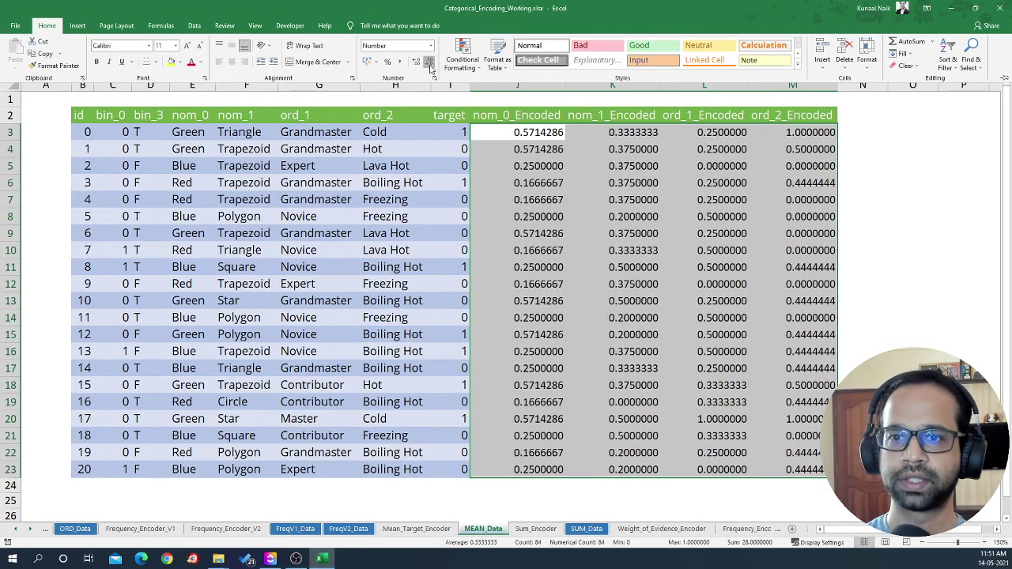
click(429, 63)
click(429, 63)
click(428, 63)
click(429, 63)
click(427, 118)
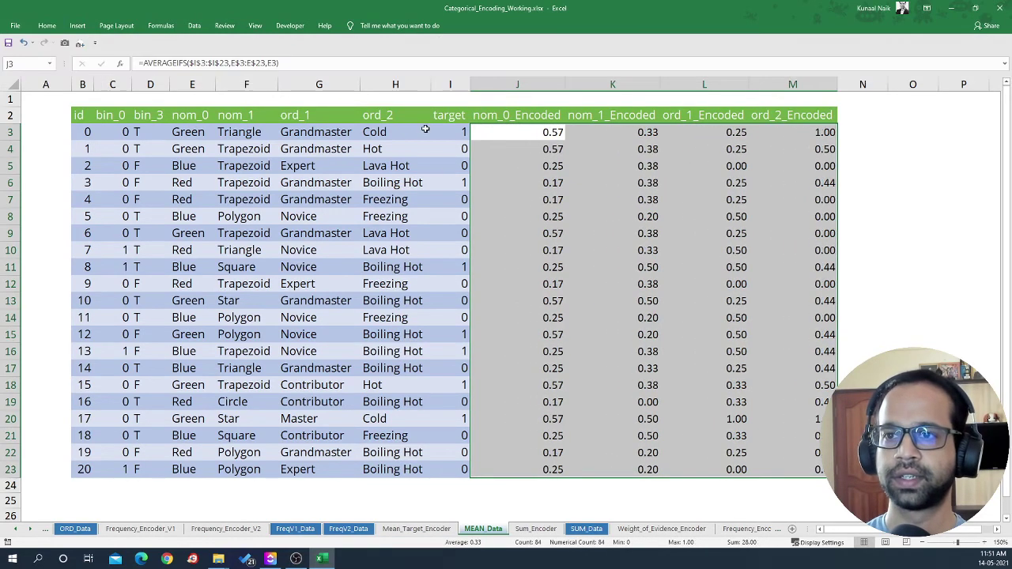
Step: Copy the formatting of the ord_2 column H2:H23 onto the encoded columns J2:M23 with Format Painter
drag(445, 115, 453, 470)
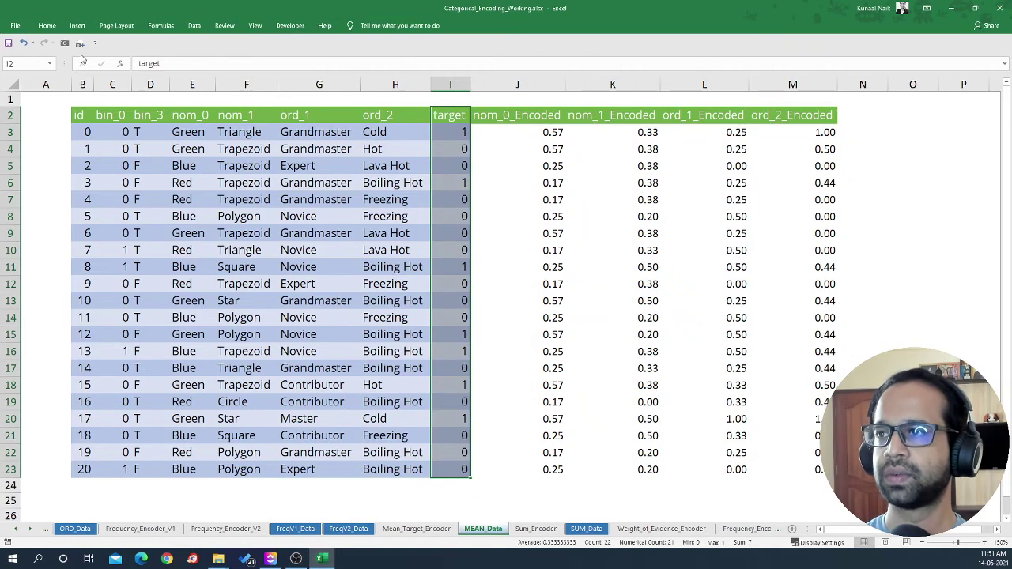
drag(366, 117, 391, 470)
click(48, 26)
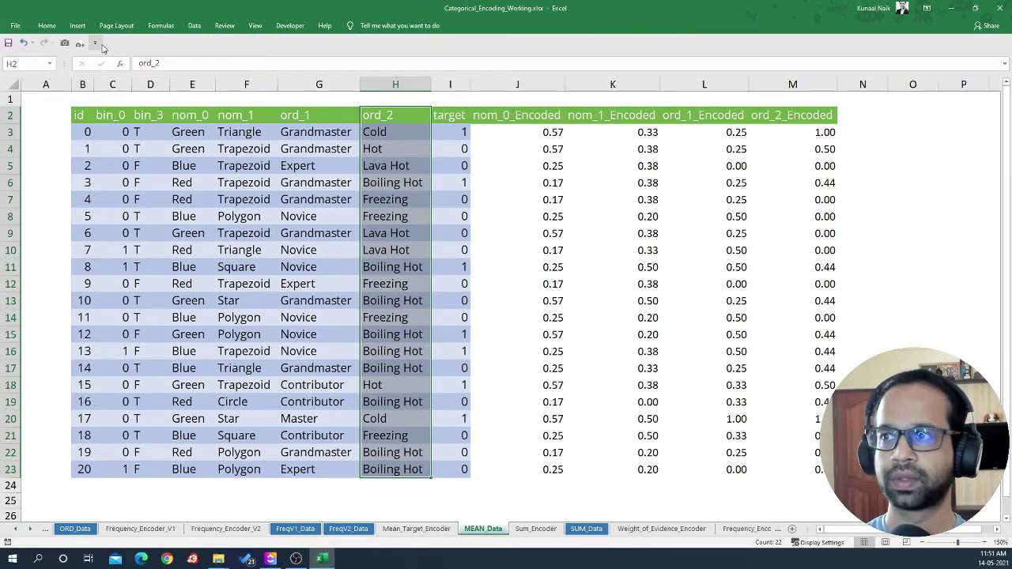
click(48, 26)
click(49, 65)
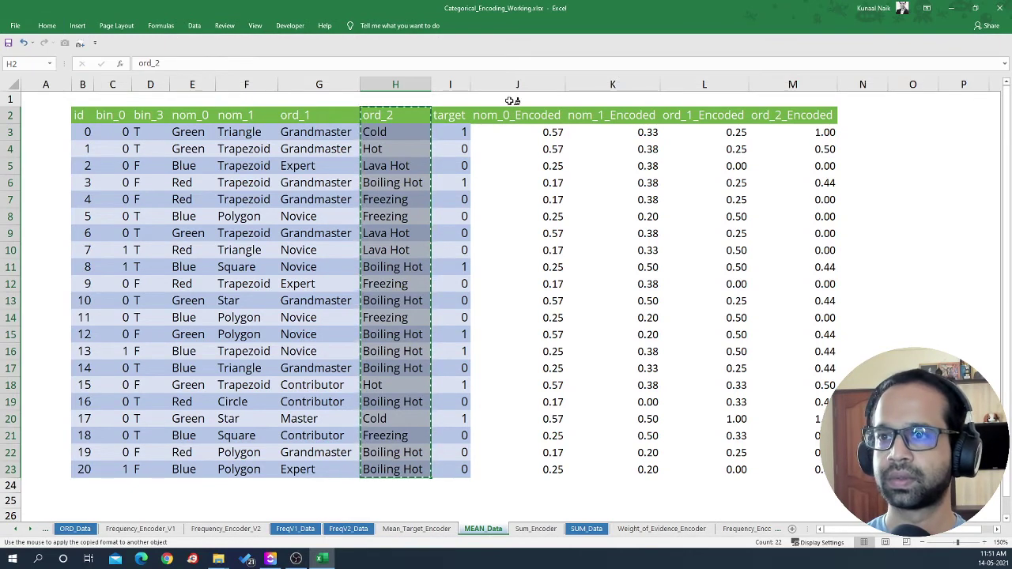
mouse_move(516, 116)
mouse_down()
mouse_move(795, 419)
mouse_move(793, 470)
mouse_up()
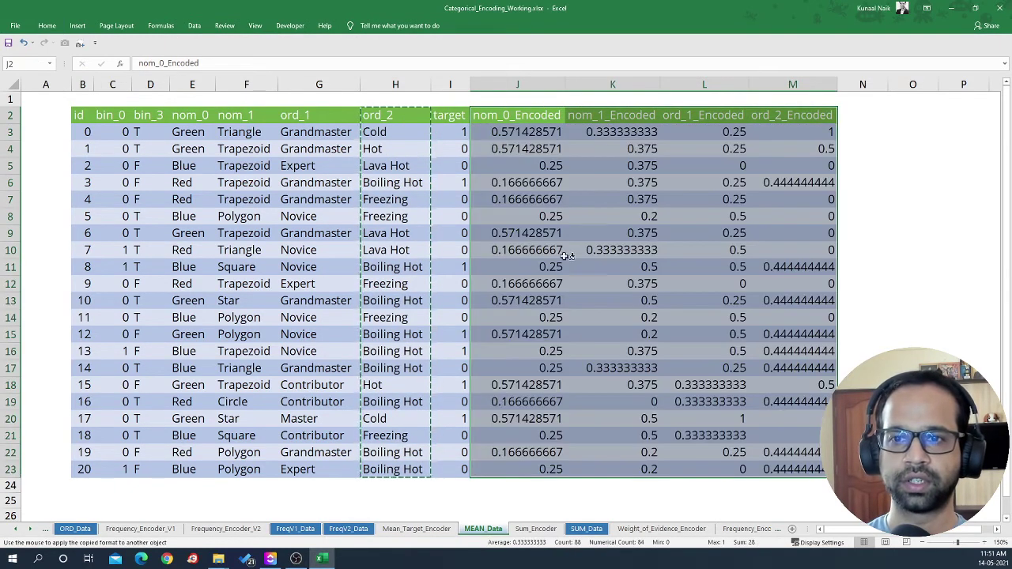
Step: Show the banded encoded values in J3:M23 with two decimal places
click(528, 133)
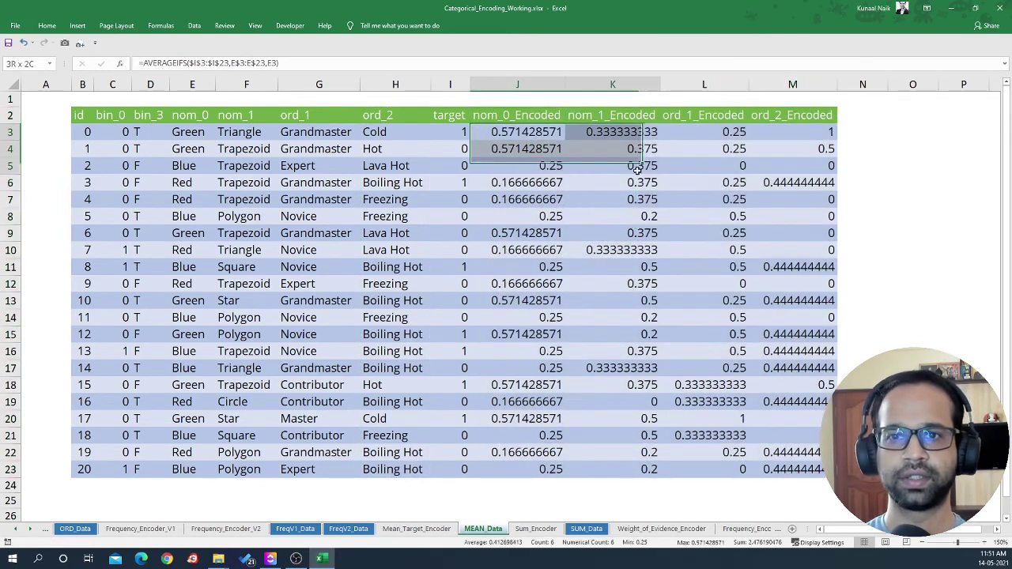
click(47, 26)
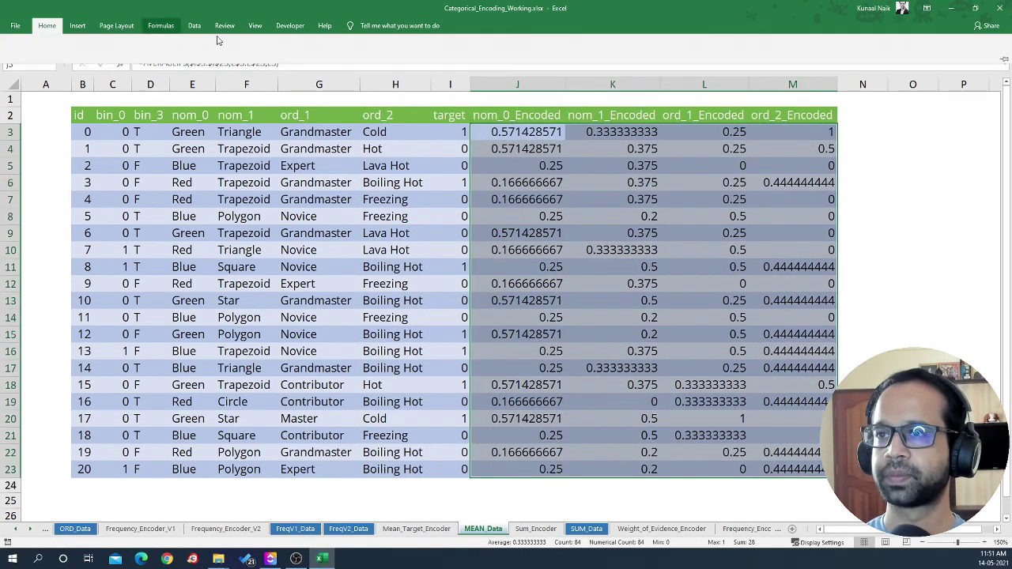
click(430, 63)
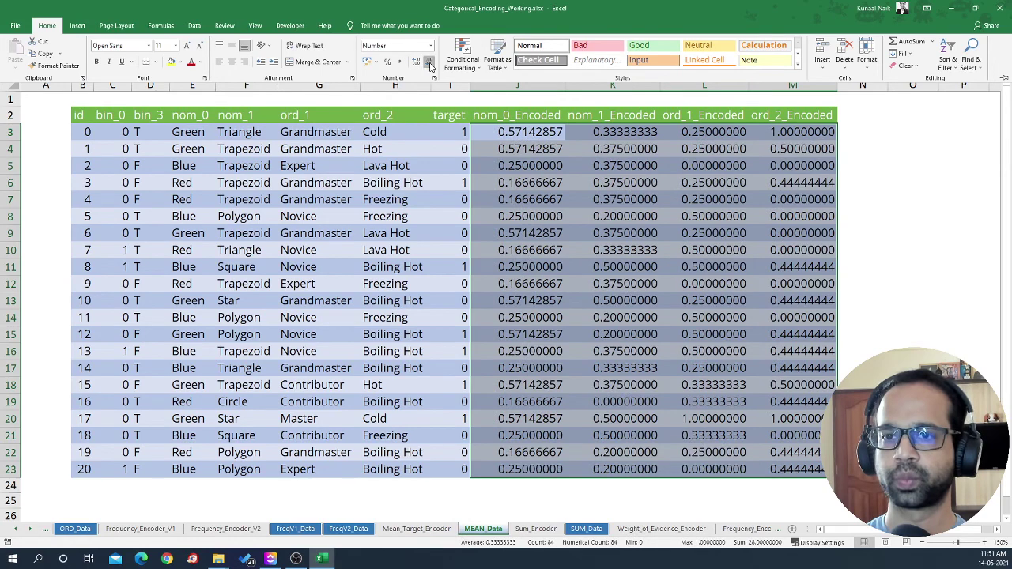
click(430, 64)
click(430, 63)
click(430, 63)
click(430, 64)
click(430, 64)
click(430, 63)
click(546, 199)
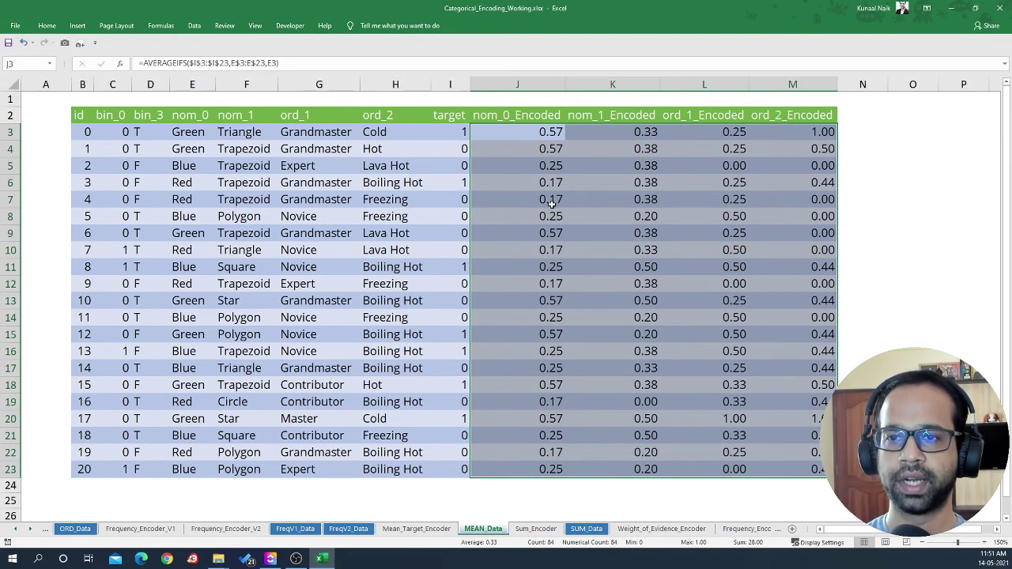
Step: Hide the original categorical columns E to H, nom_0 through ord_2
click(541, 203)
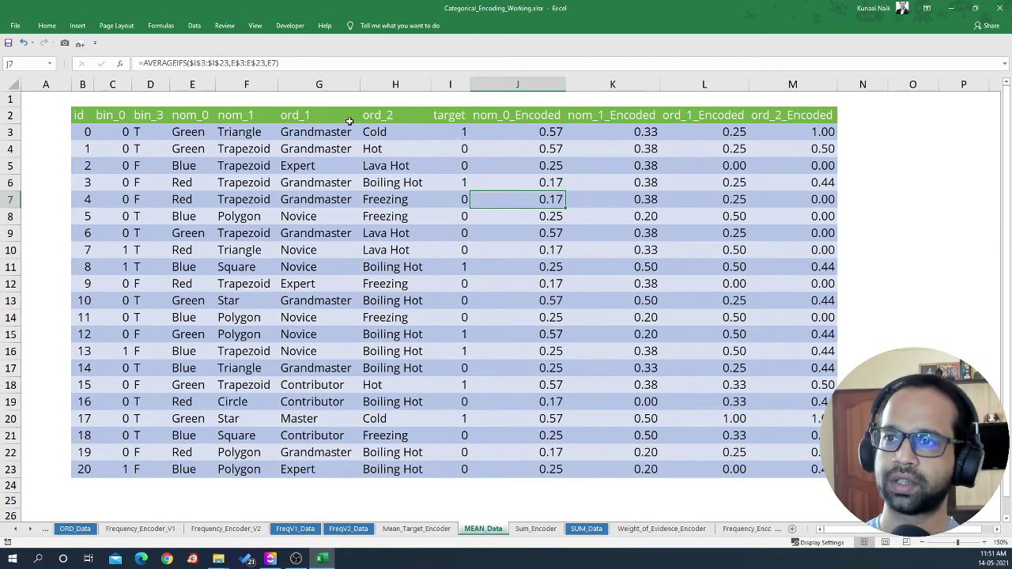
drag(208, 85, 413, 87)
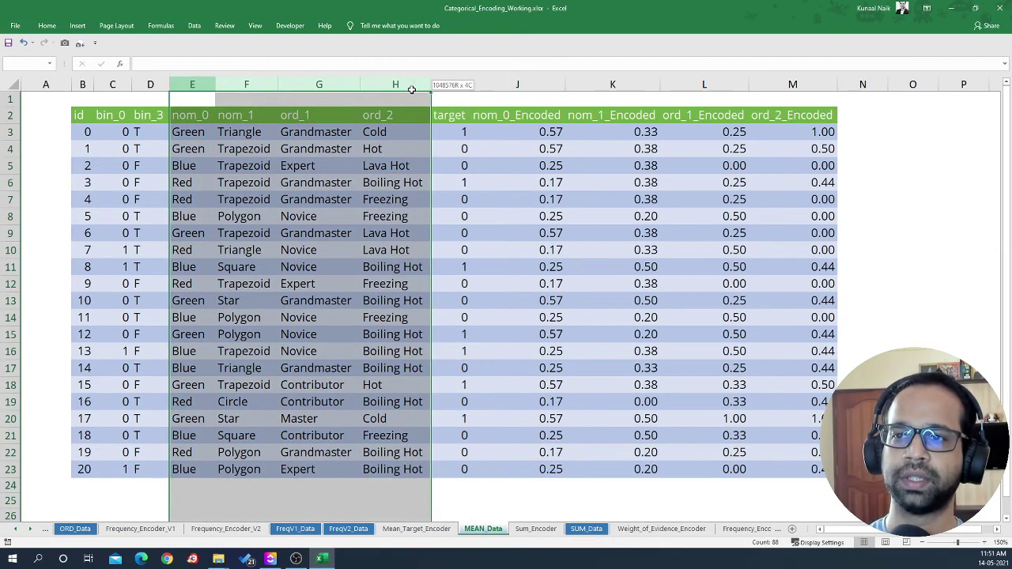
drag(540, 85, 775, 85)
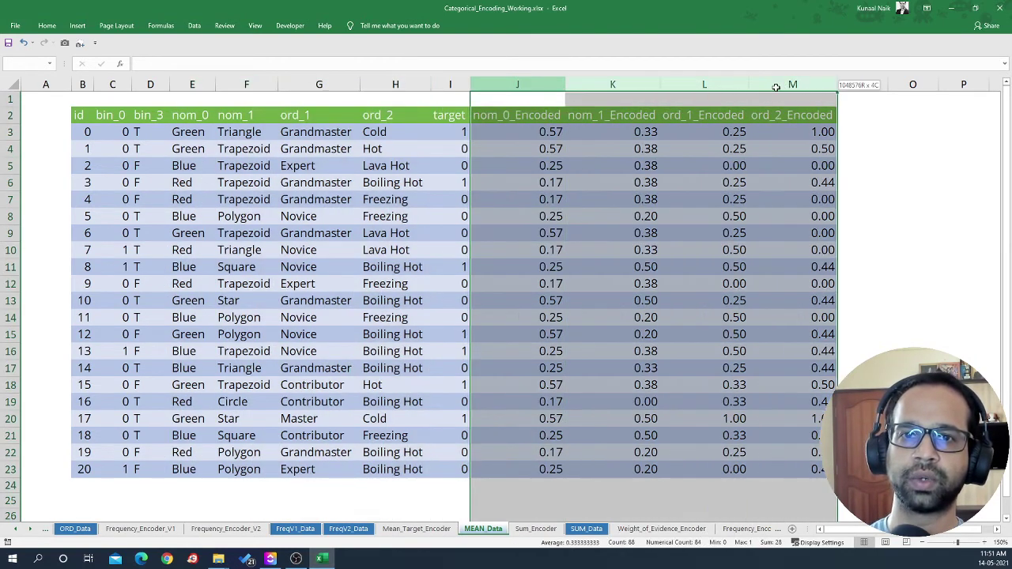
drag(383, 83, 208, 99)
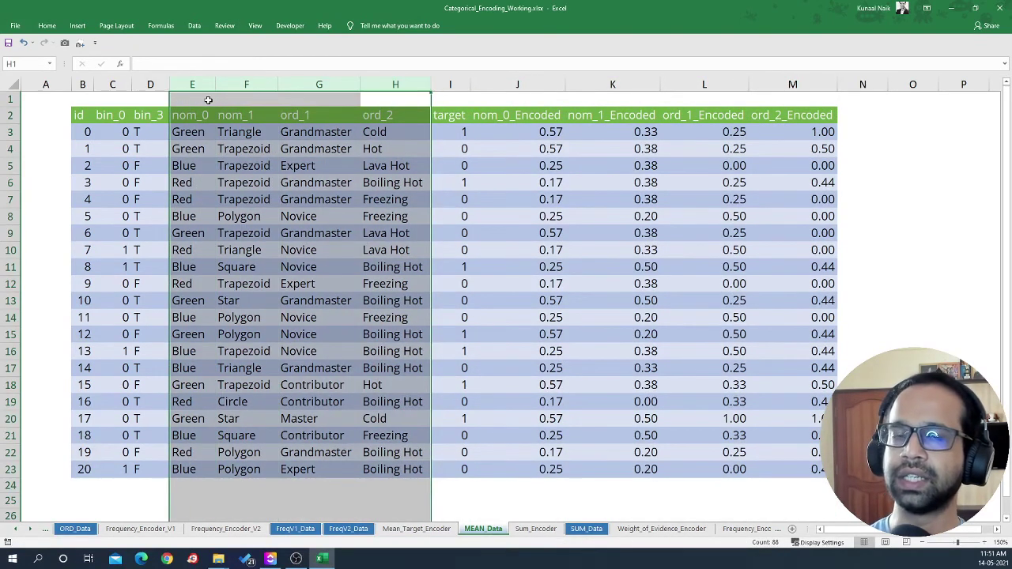
right_click(240, 146)
click(262, 284)
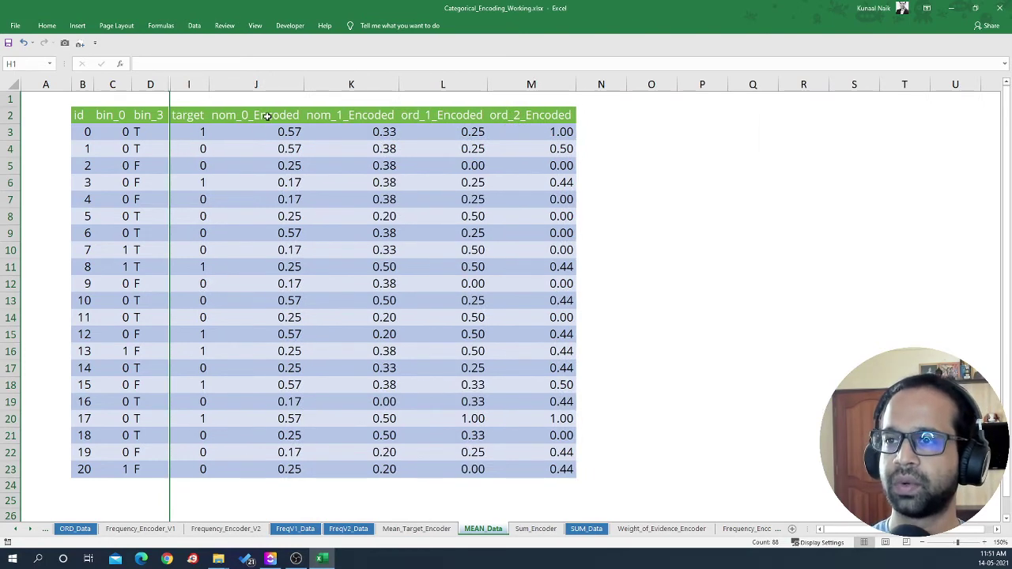
Step: Compare the encoded columns J2:M23 on MEAN_Data with the nom_1 and Mean_Target lookup table on the Mean_Target_Encoder sheet
drag(262, 116, 548, 472)
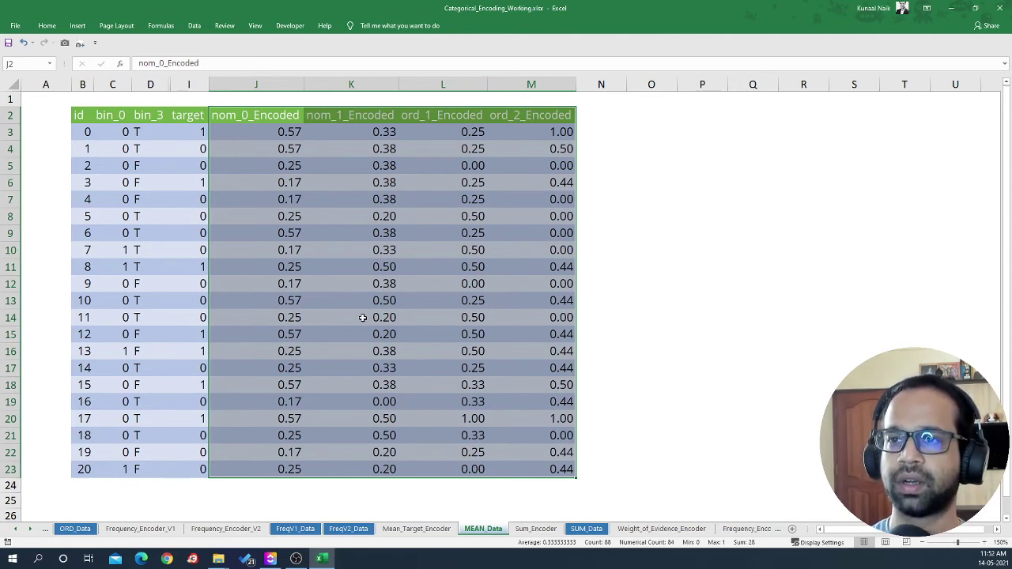
click(412, 529)
click(481, 529)
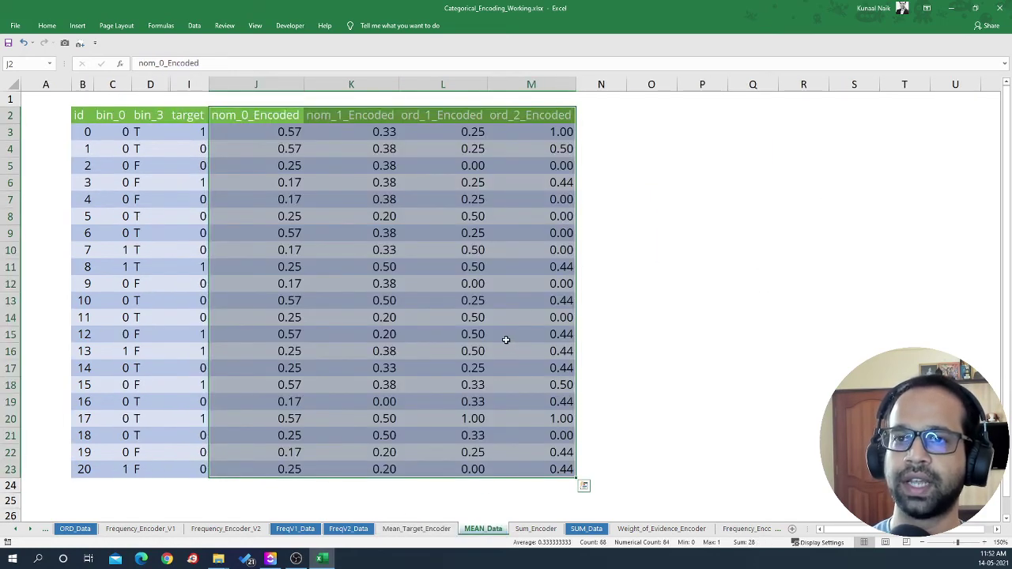
click(432, 530)
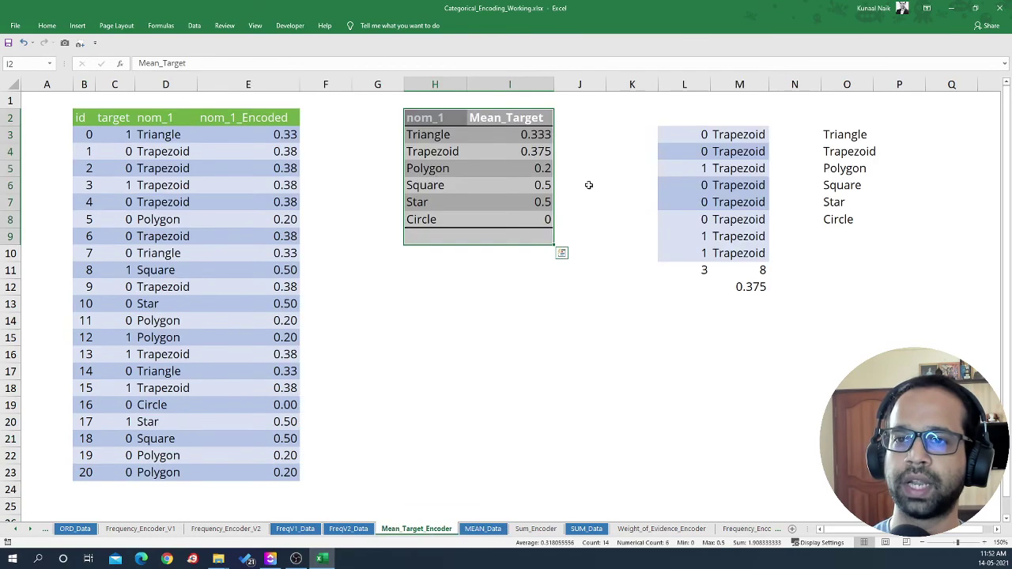
click(447, 137)
drag(447, 137, 525, 214)
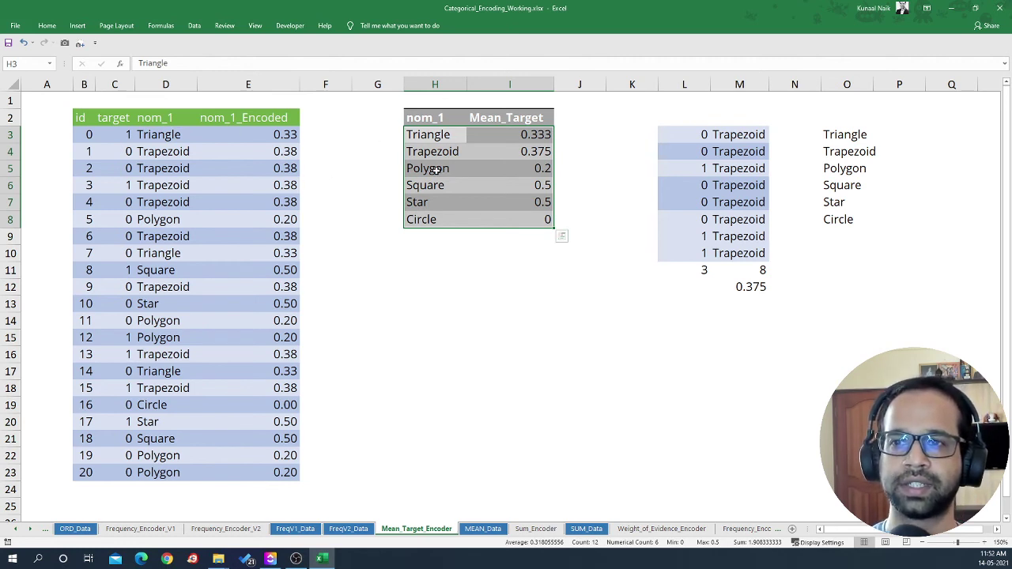
key(ctrl+Page_Down)
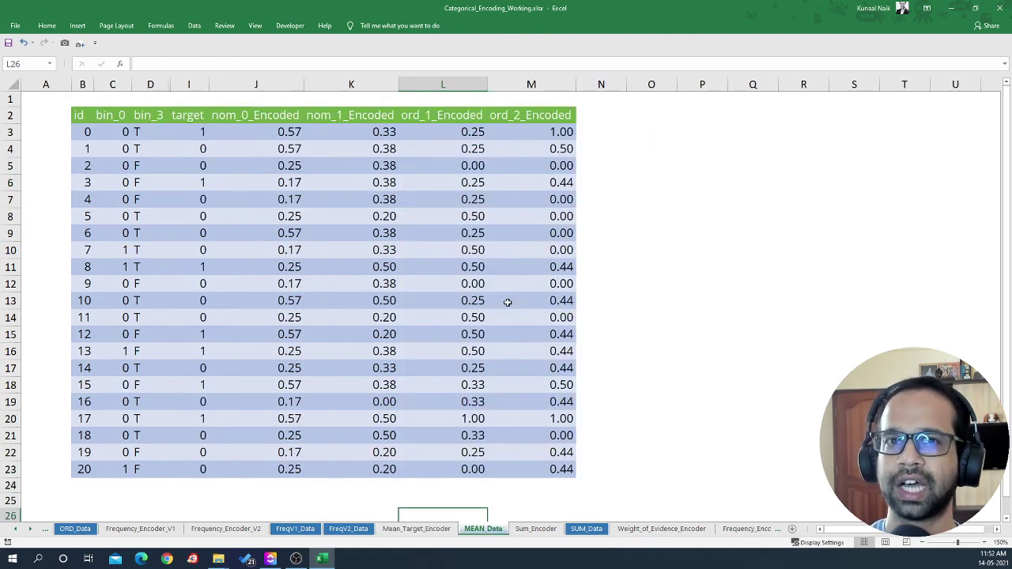
click(417, 529)
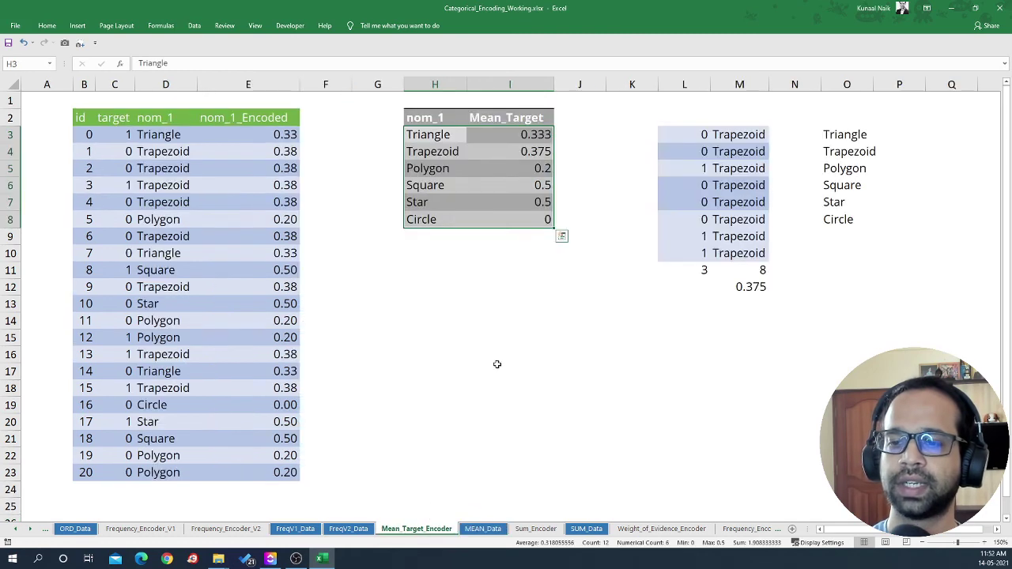